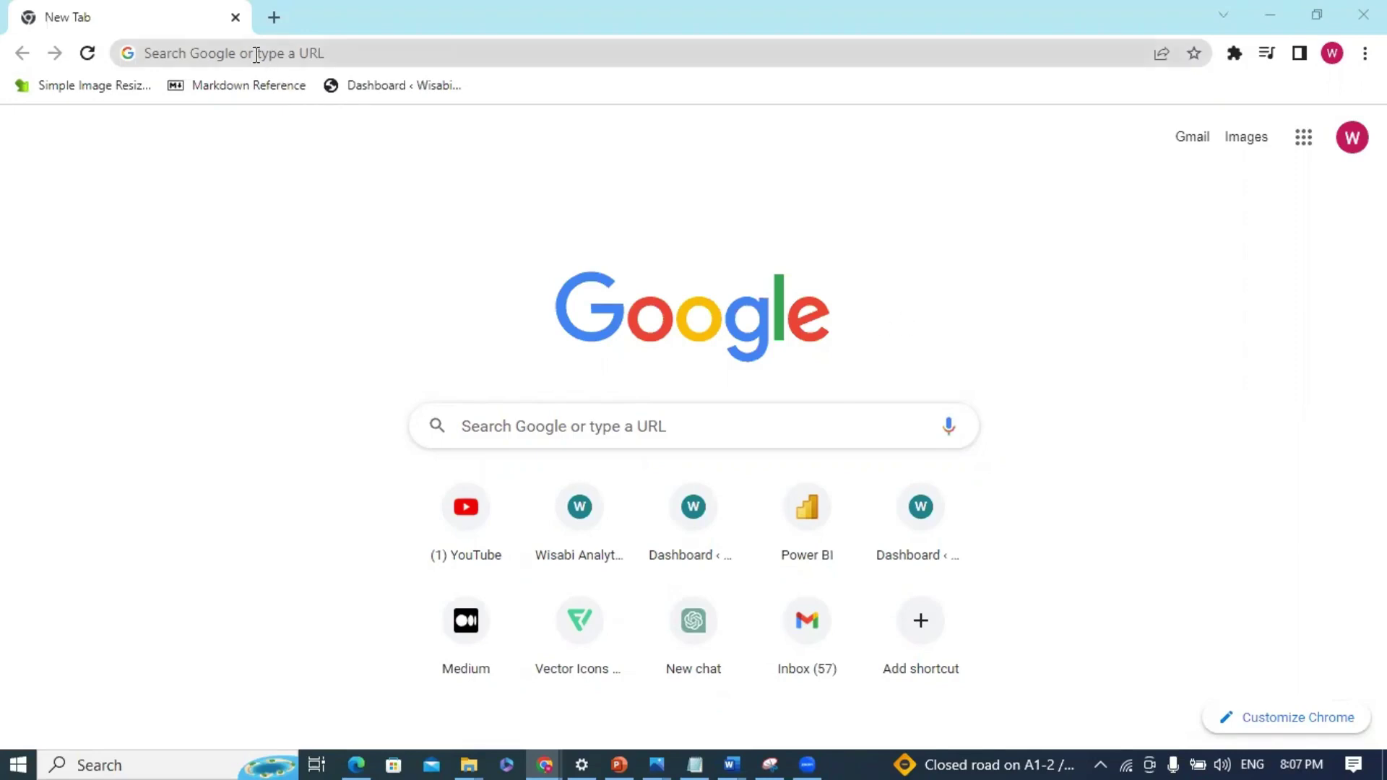
Search Google for 'tableau desktop download' from the address bar.
click(193, 52)
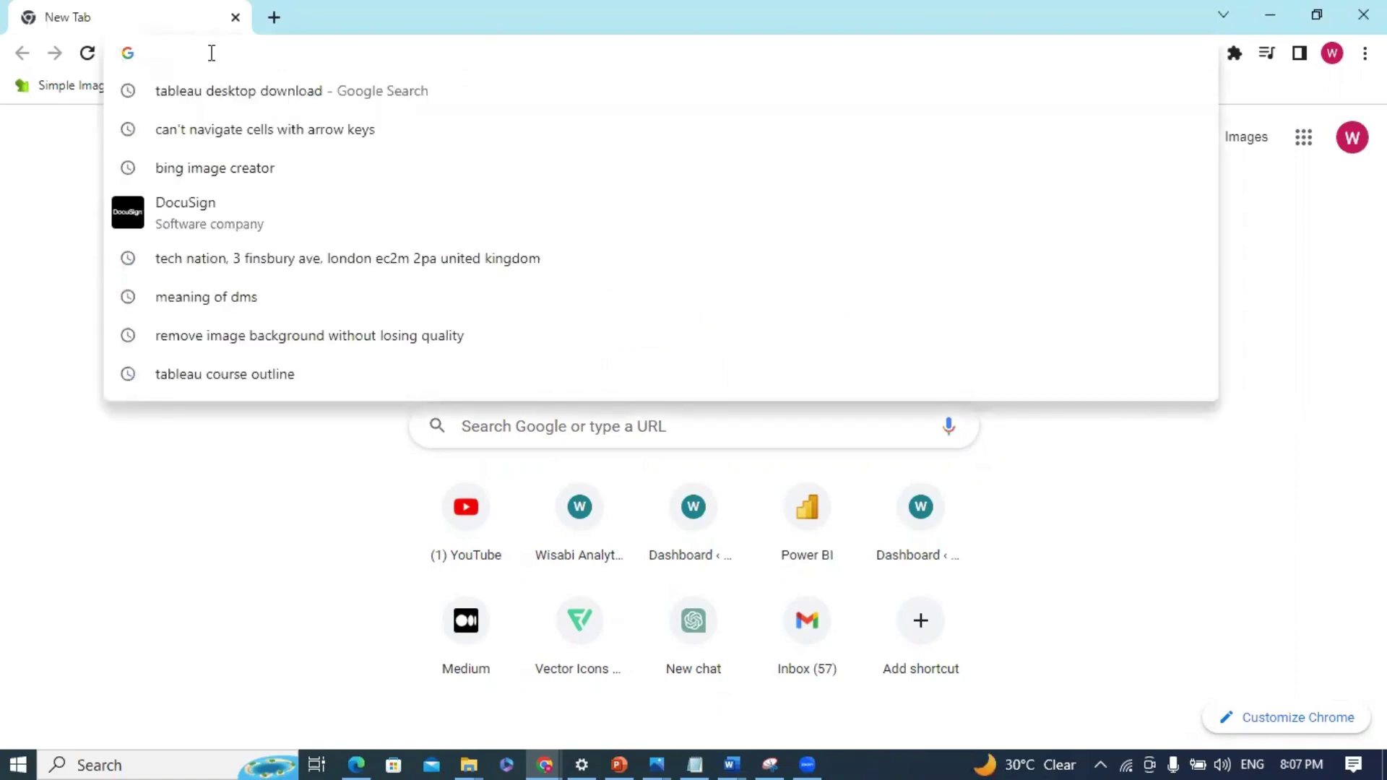
text(Tableau desktop download)
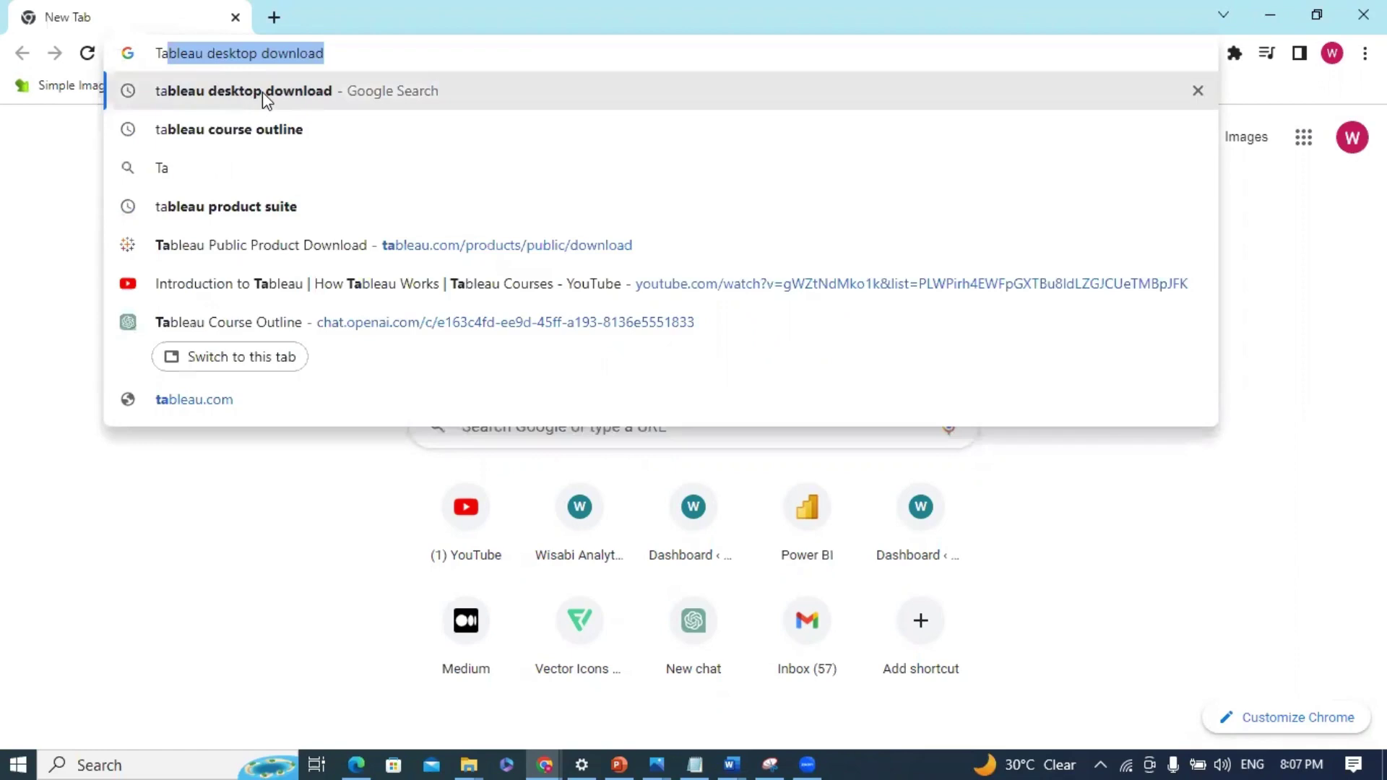
click(263, 92)
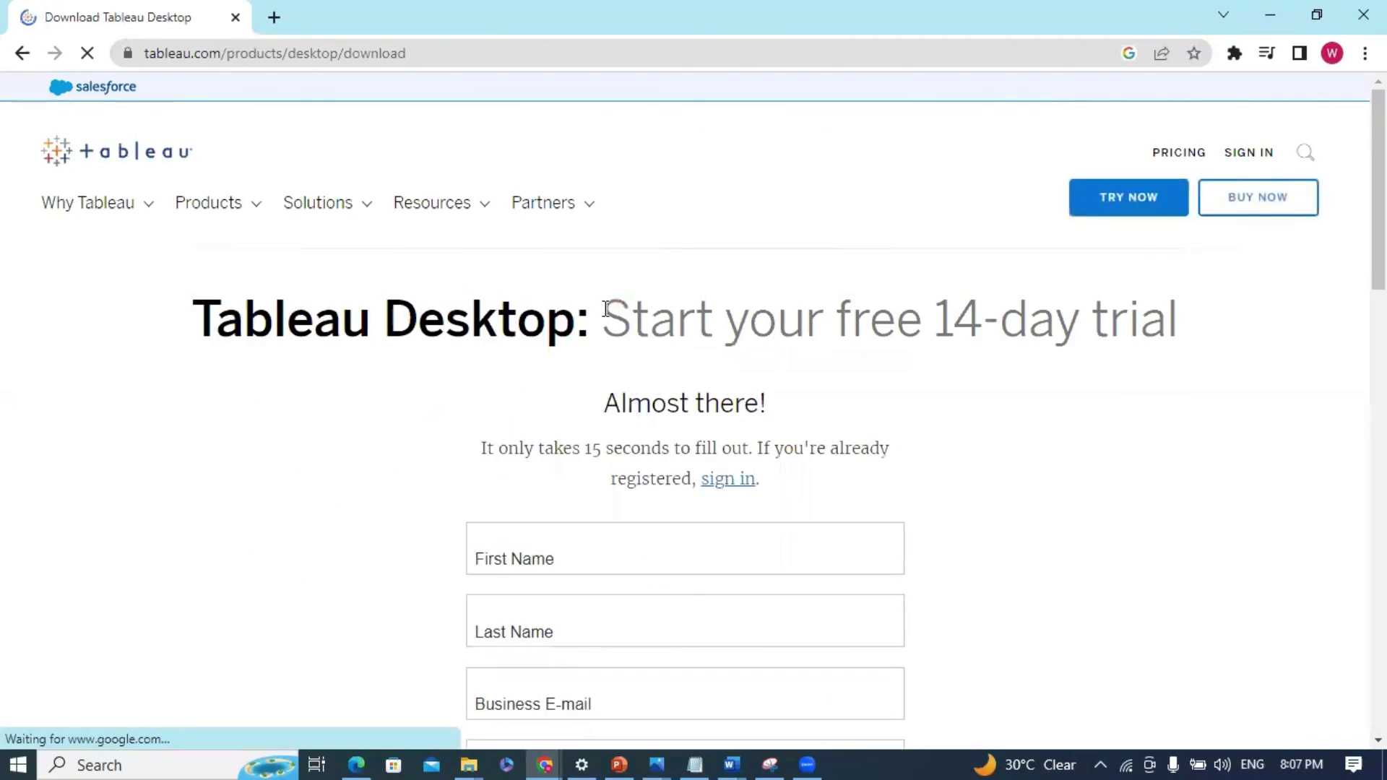
Enter the first name, last name and business e-mail on the free-trial form.
drag(603, 315, 1183, 334)
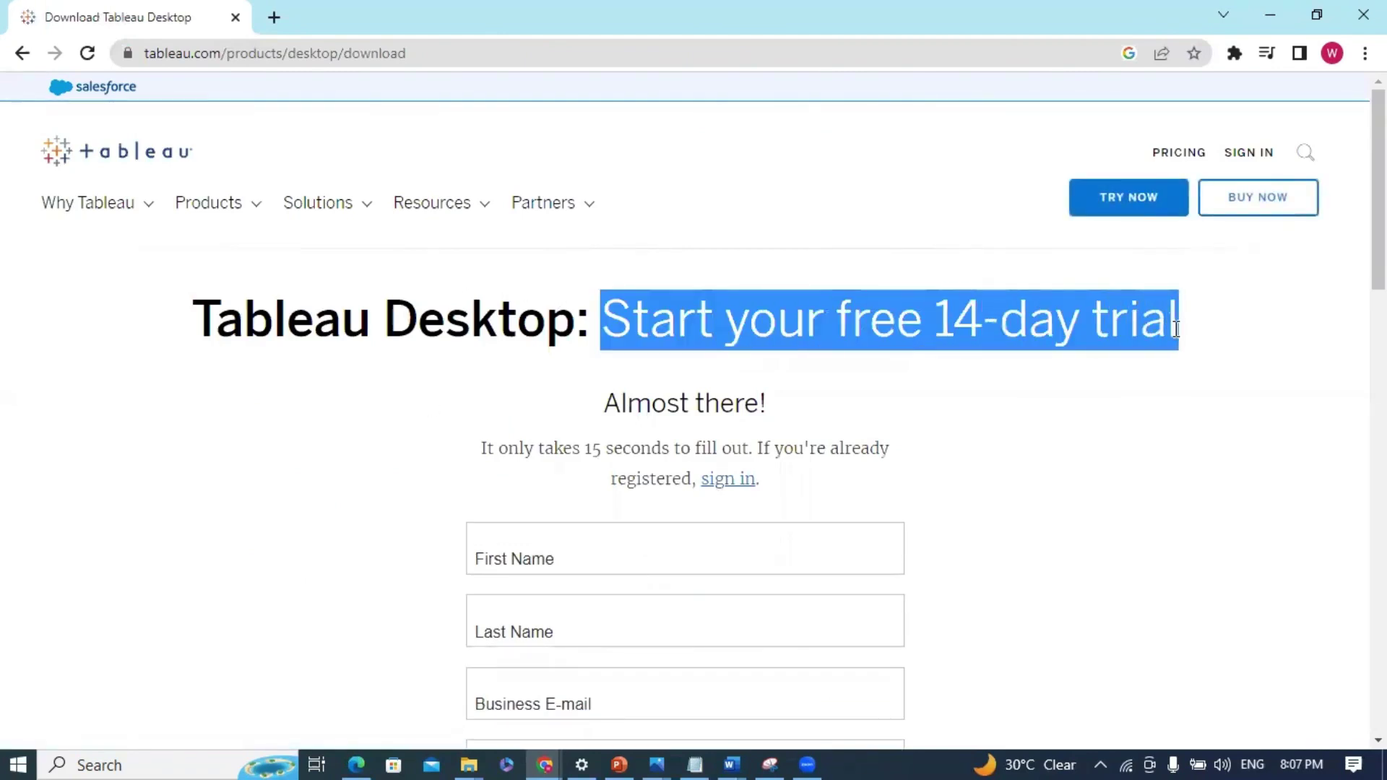
scroll(1138, 325, down, 2)
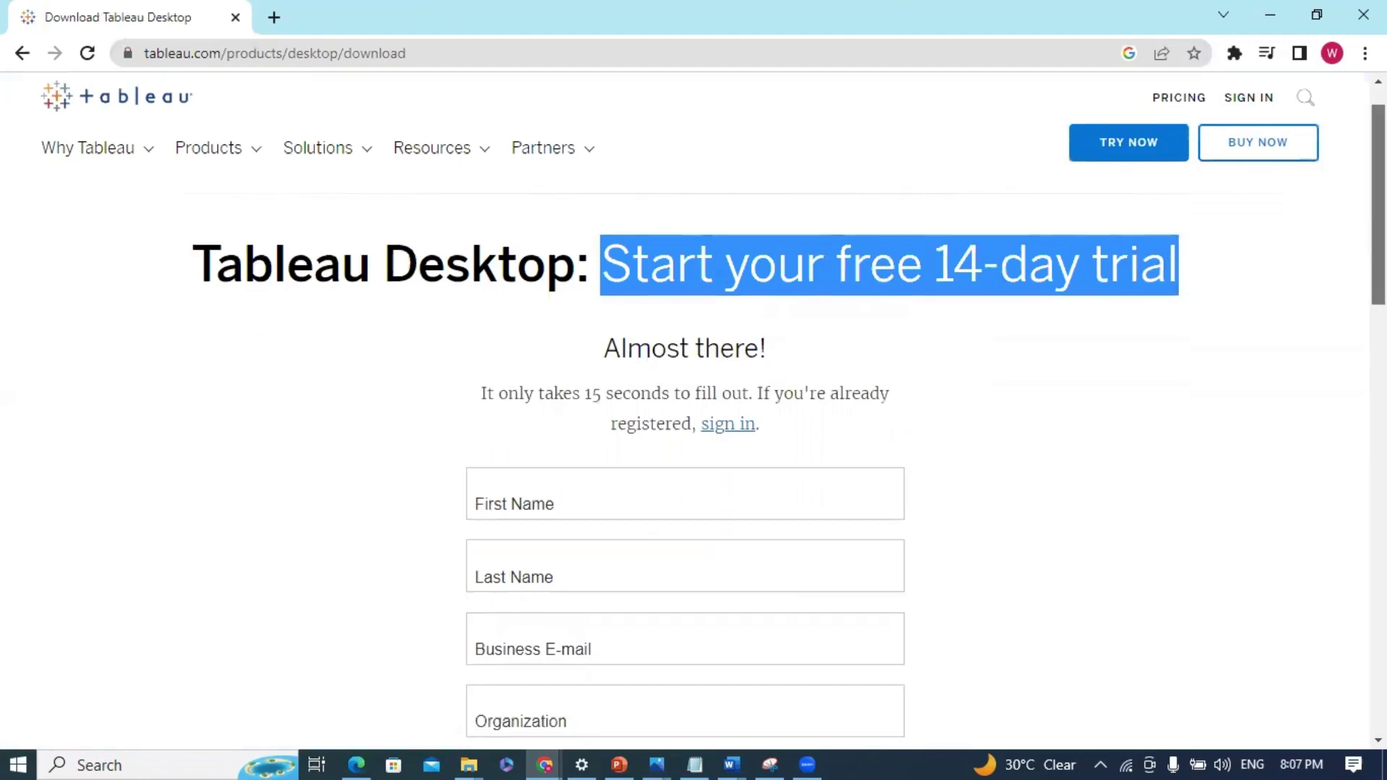
scroll(1137, 326, down, 1)
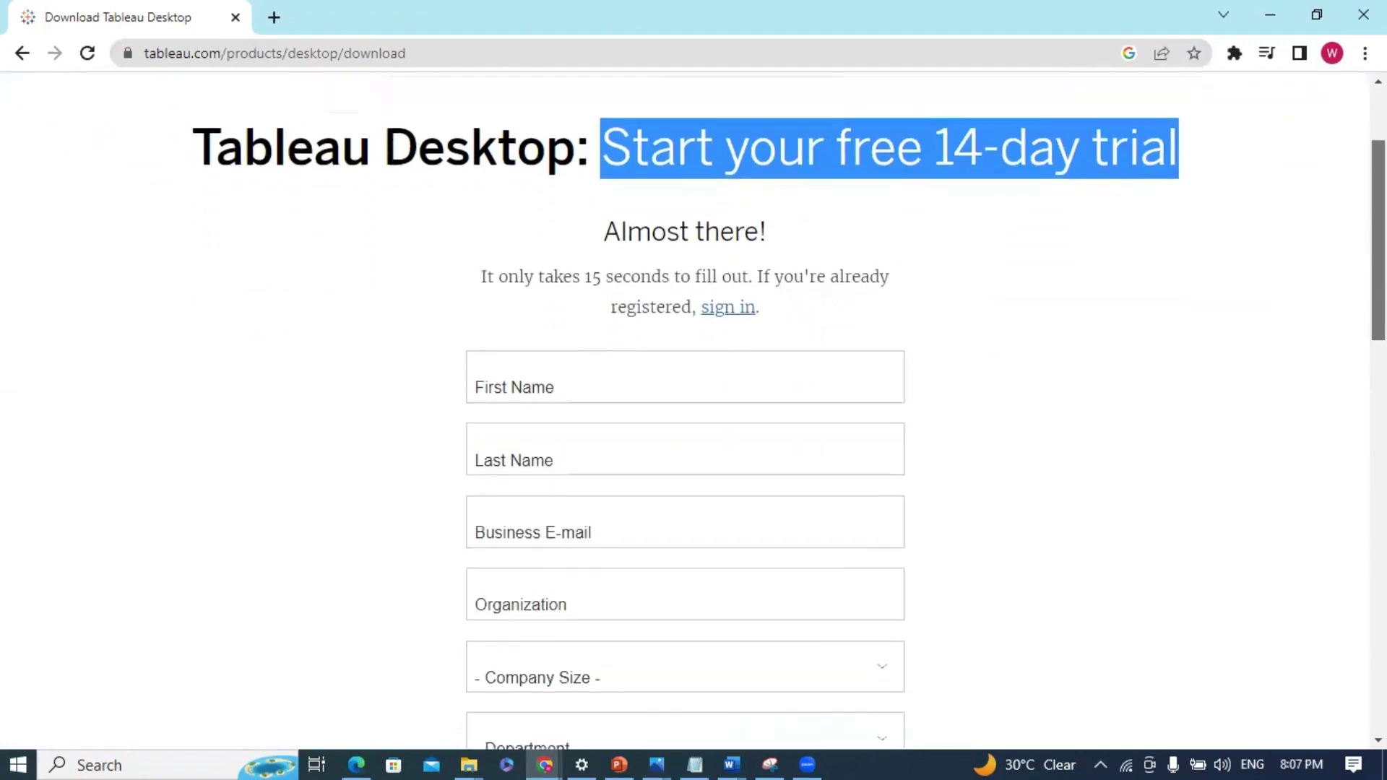
click(572, 360)
click(533, 385)
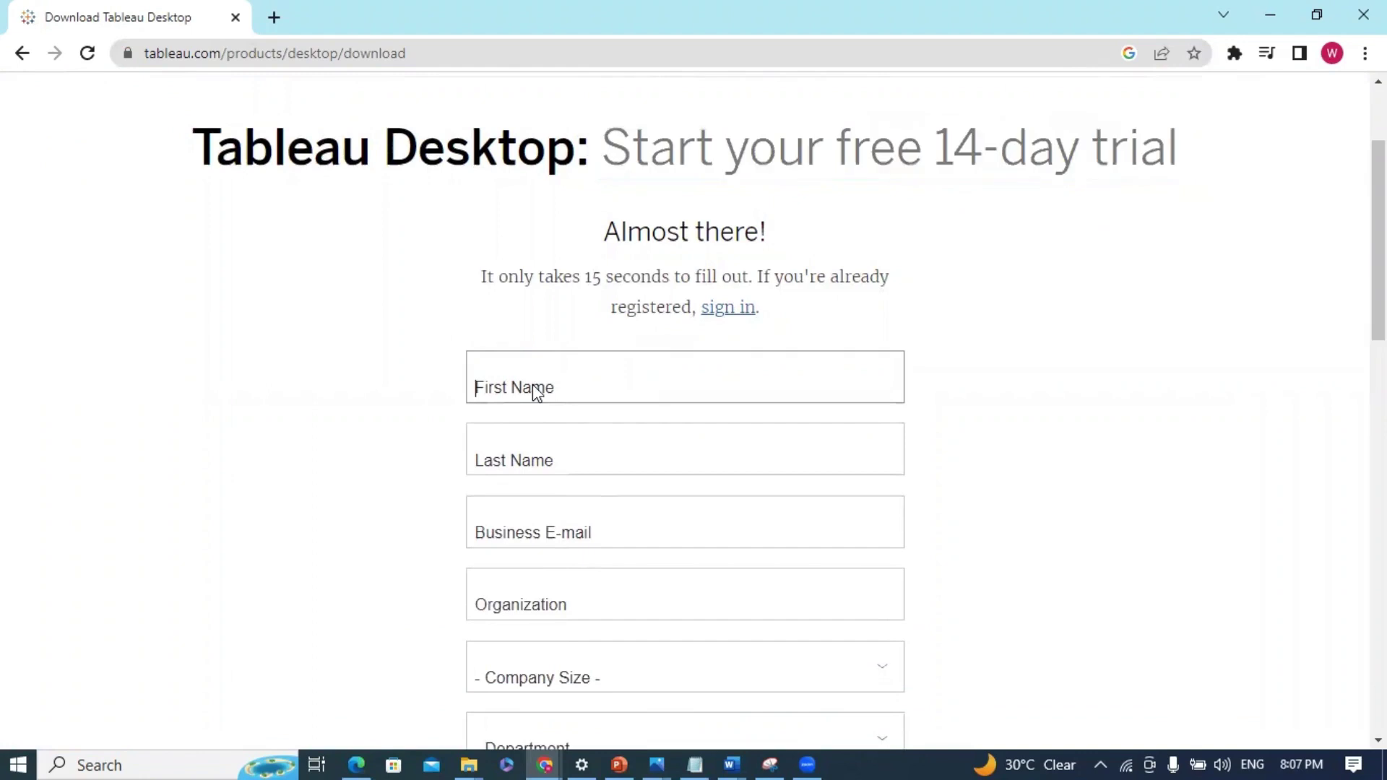
text(Wisaj)
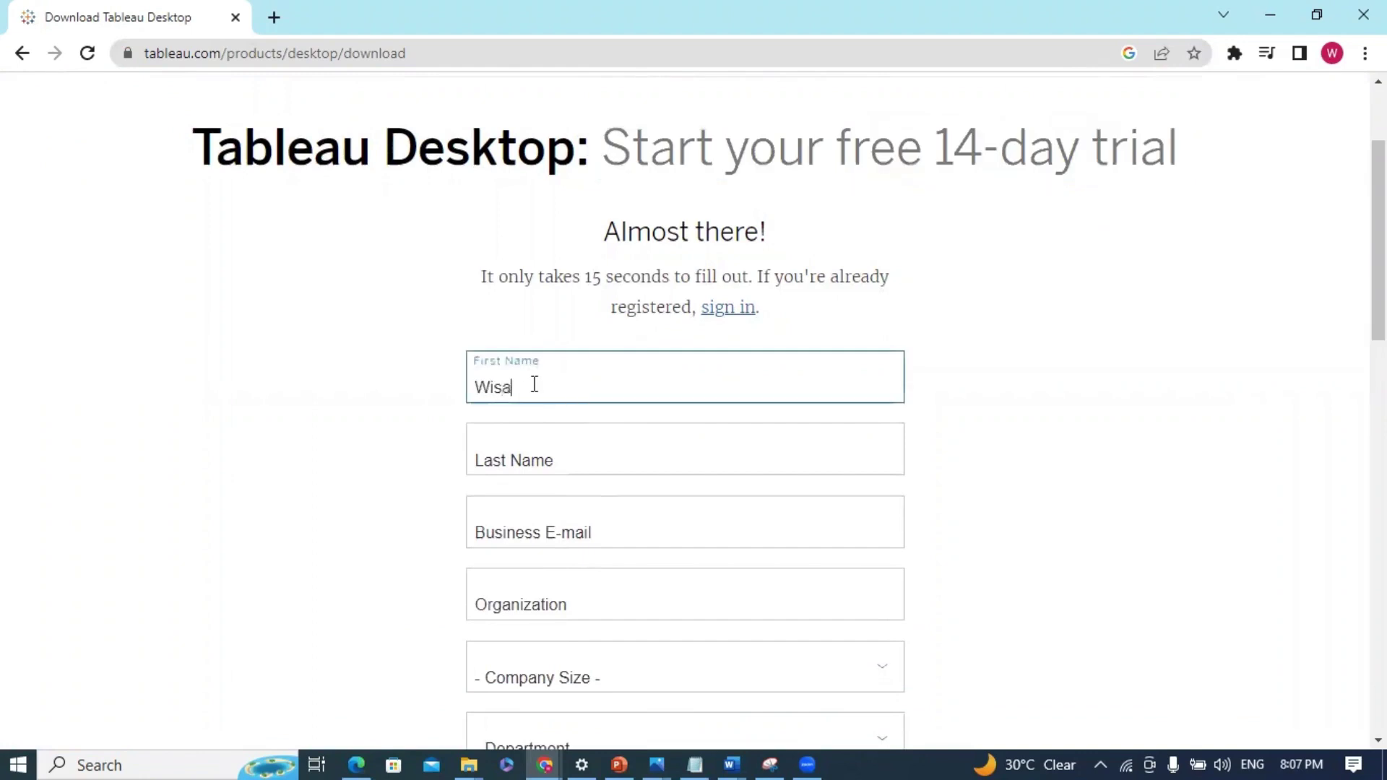
key(BackSpace)
text(bi)
click(533, 447)
text(Analytics)
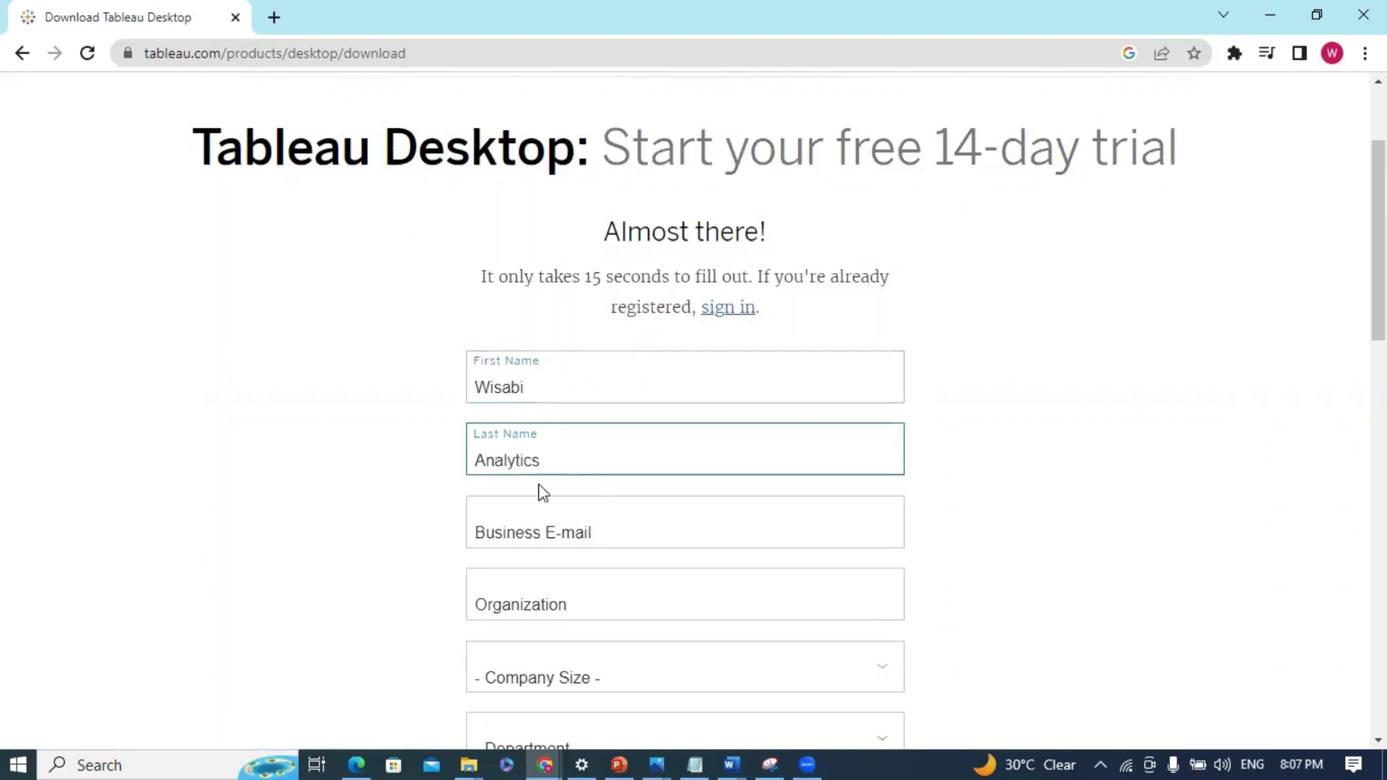
click(544, 533)
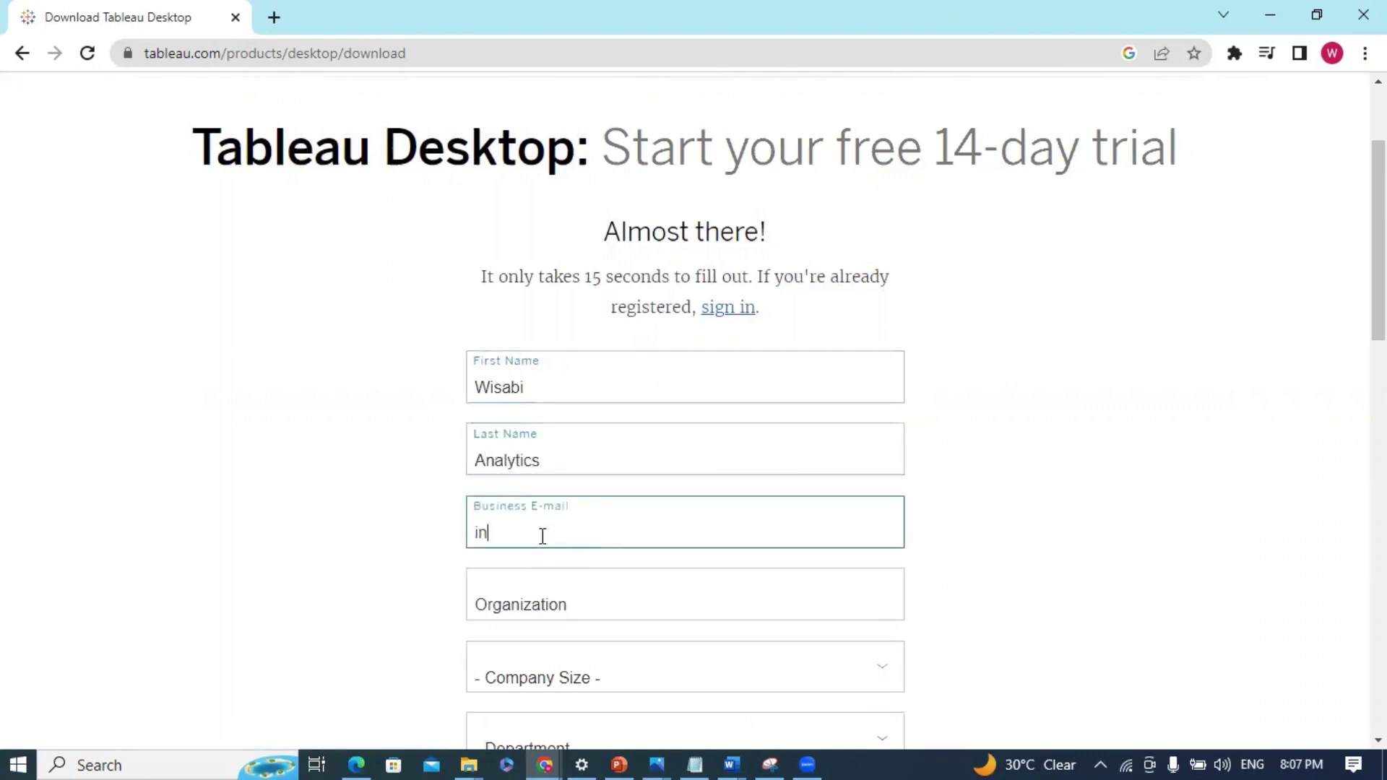
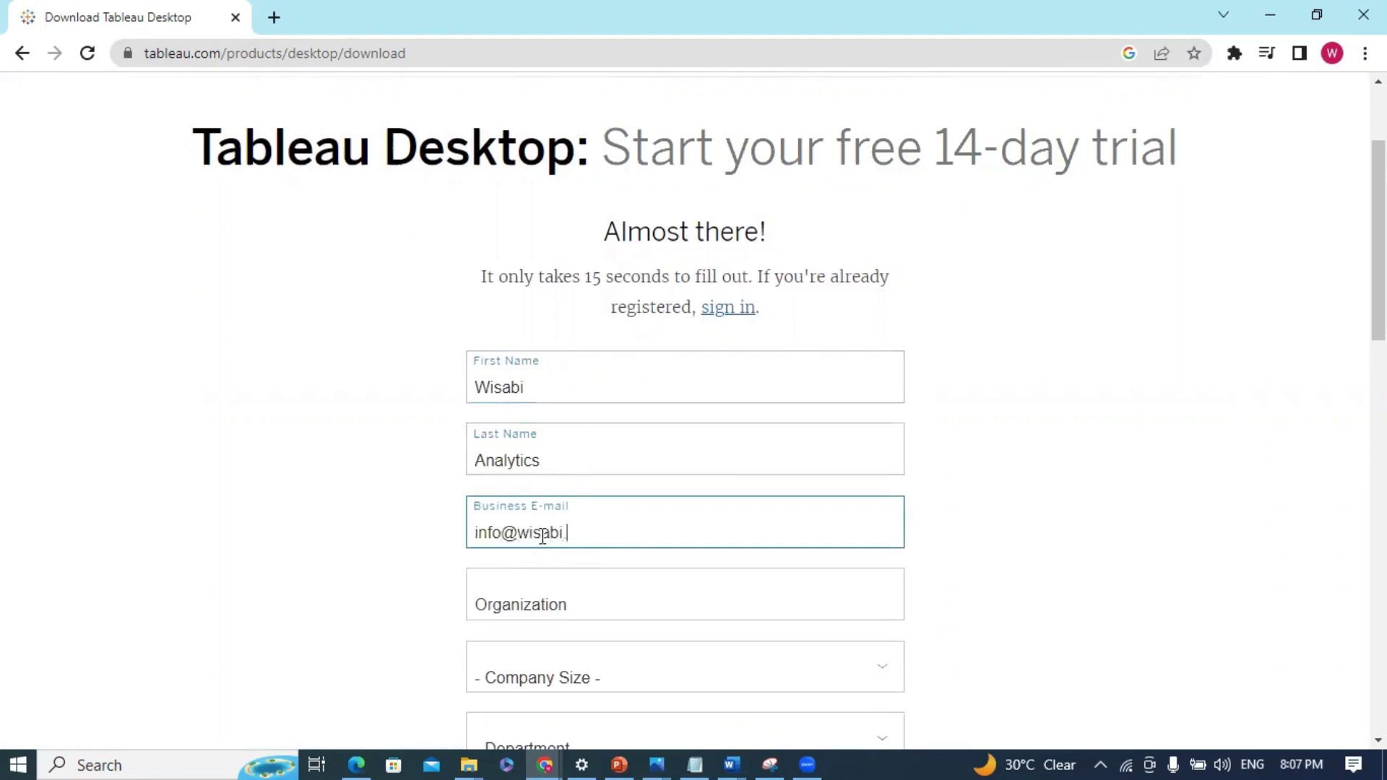
Enter the organization name and set company size to 1 - 20 employees.
click(1017, 473)
scroll(1018, 473, up, 1)
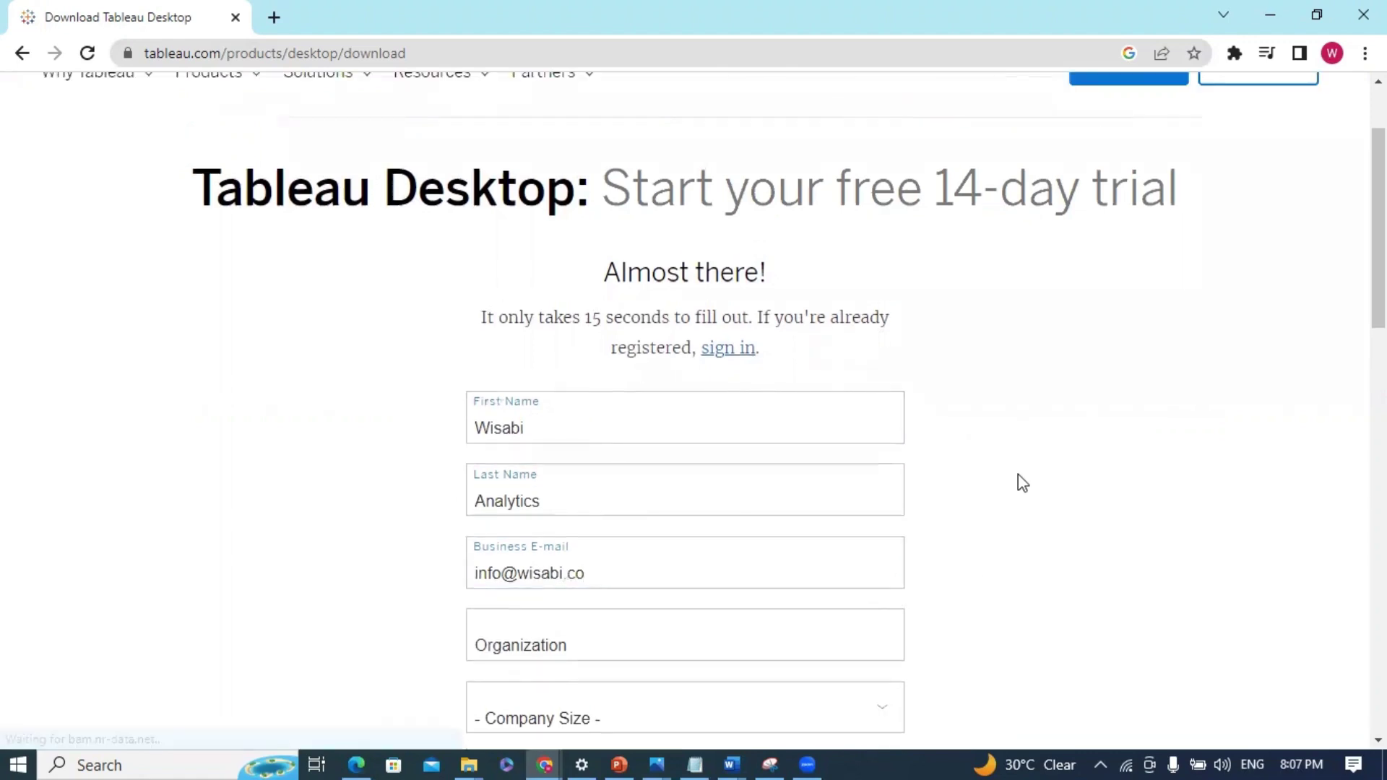
scroll(1017, 474, down, 2)
scroll(1018, 473, down, 3)
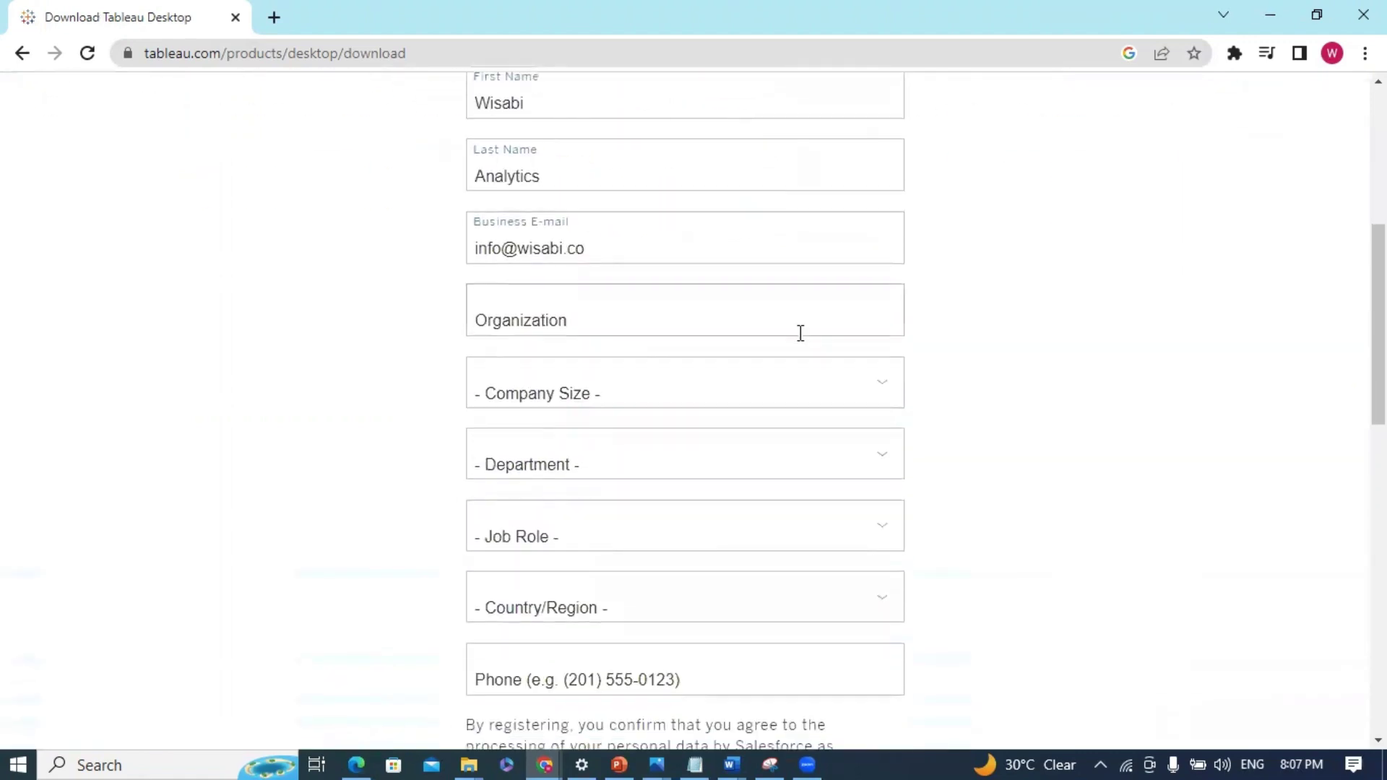
click(587, 320)
text(Wi)
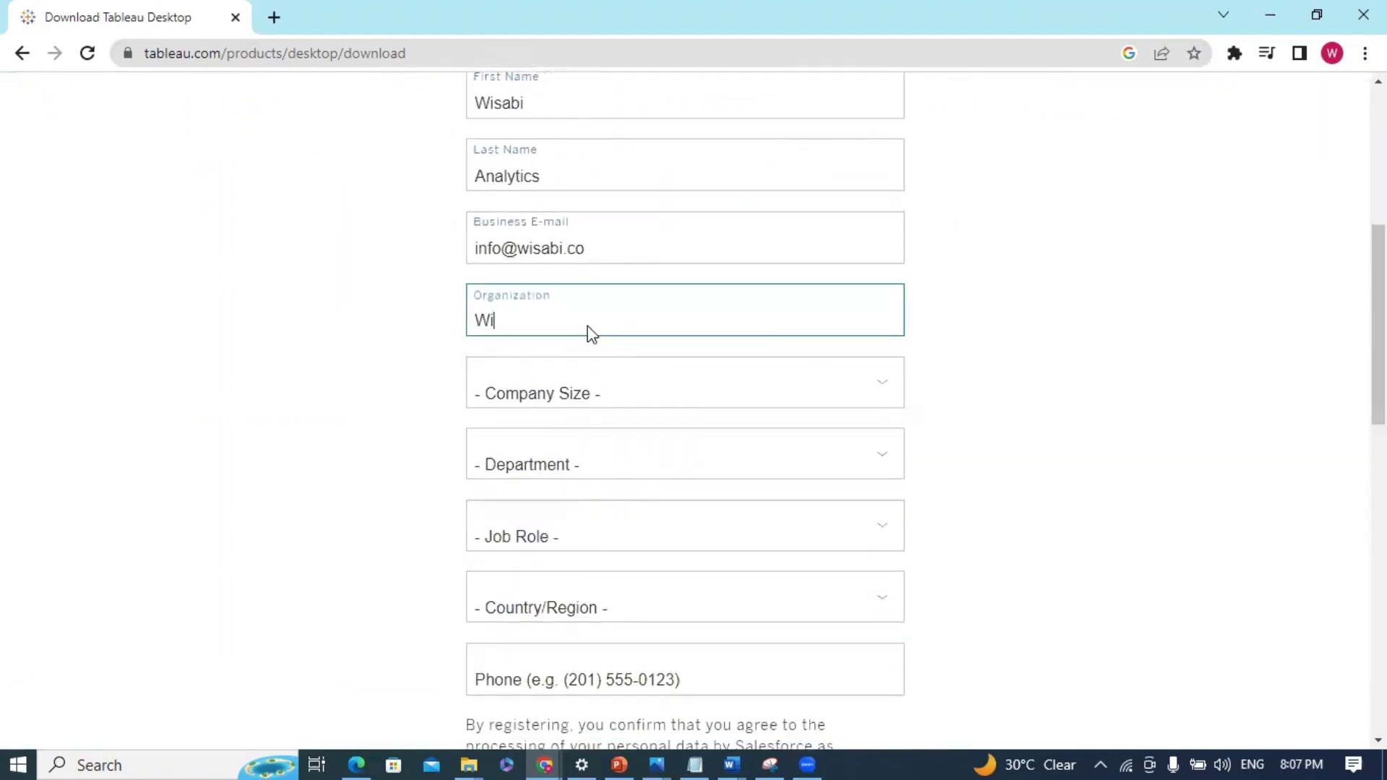
text(sabi)
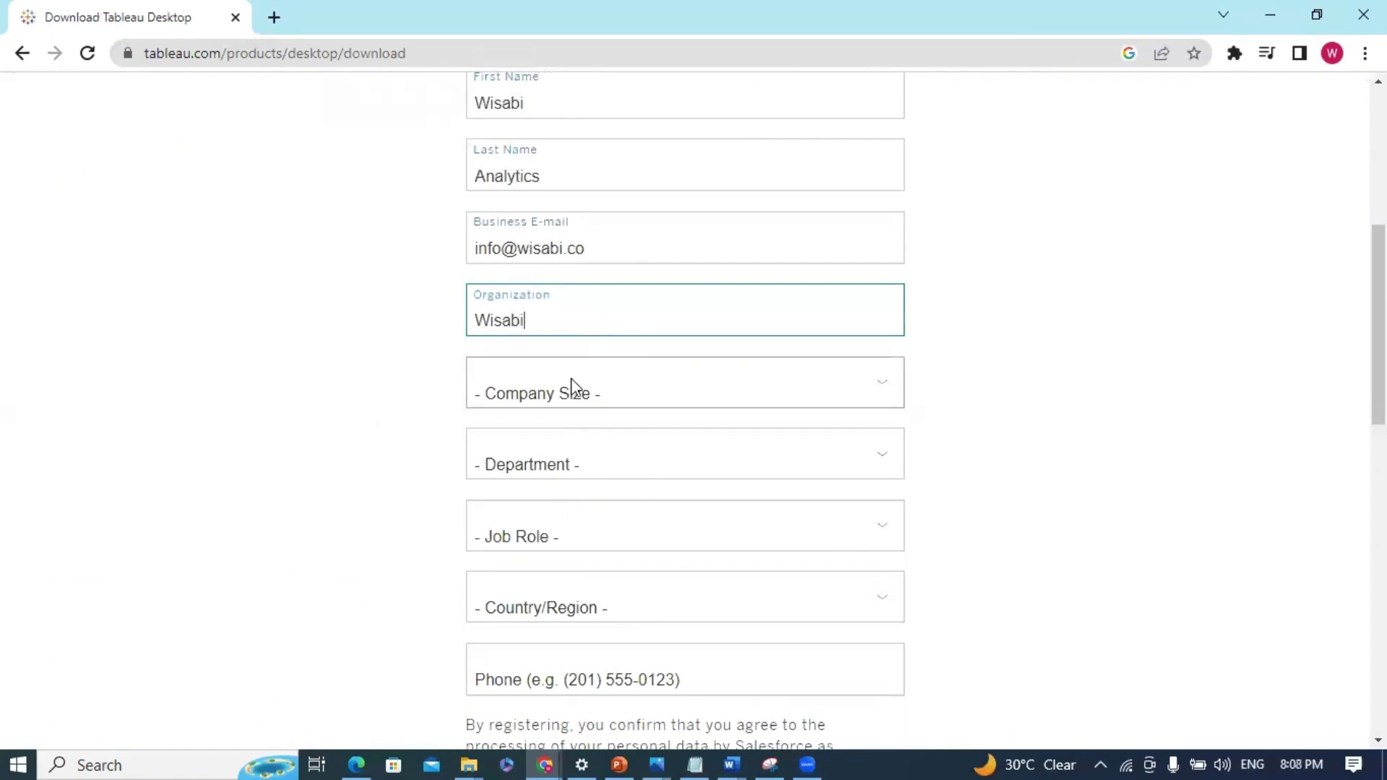
click(575, 385)
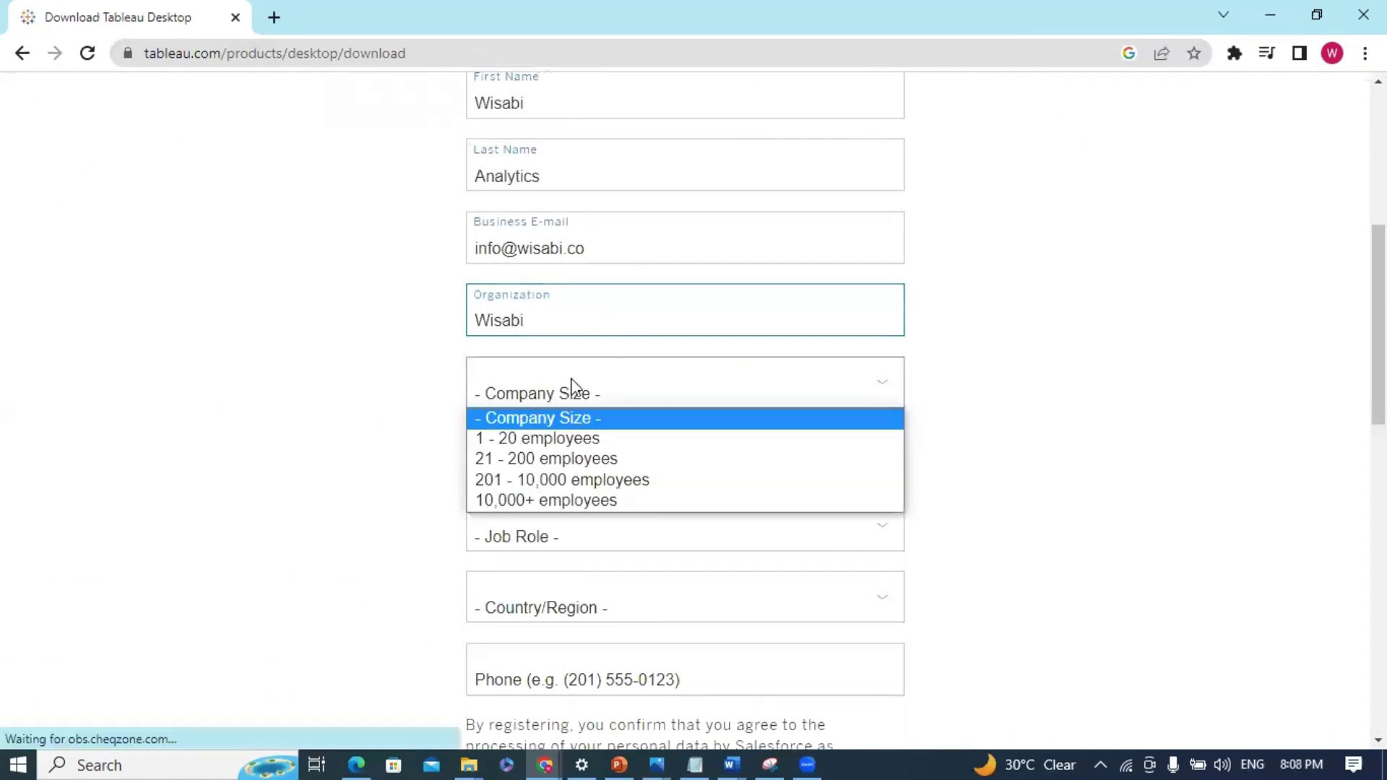
click(538, 438)
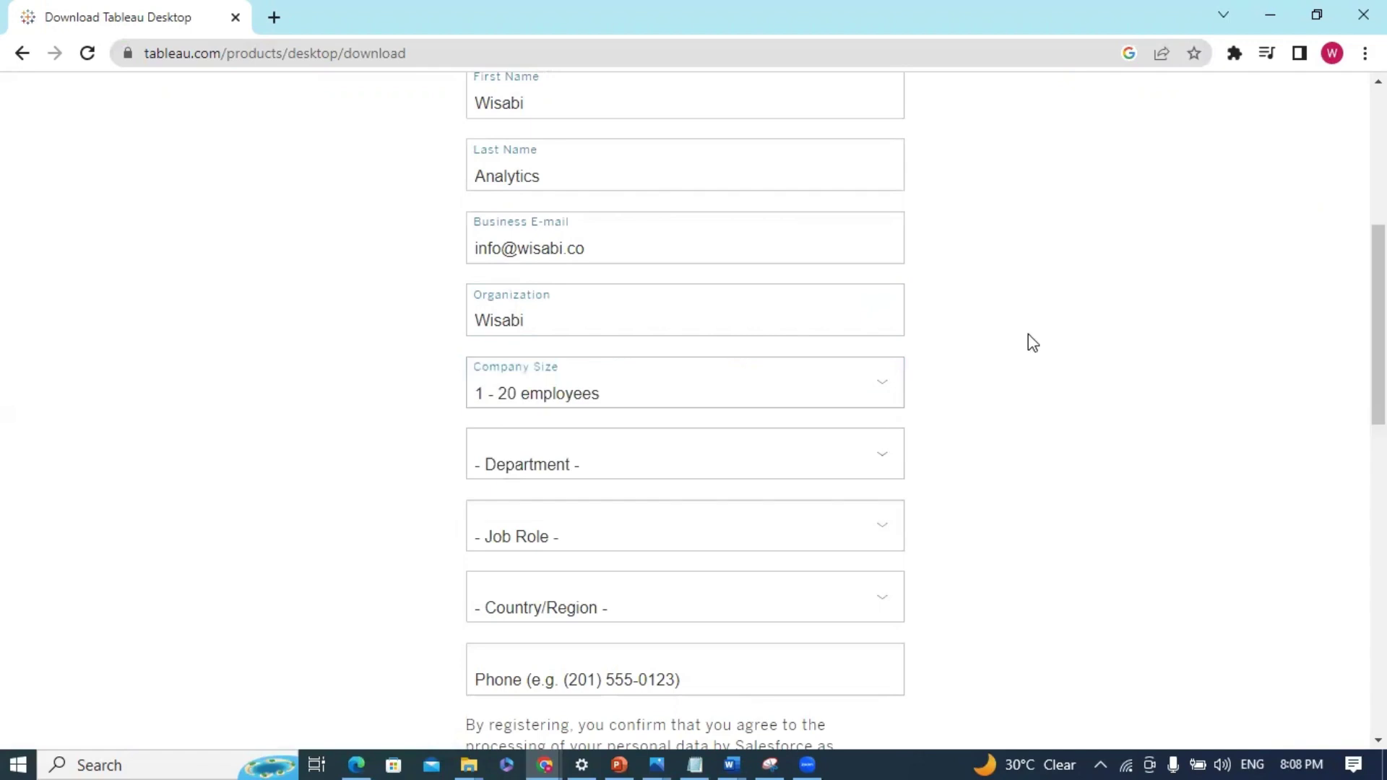
scroll(1028, 334, down, 3)
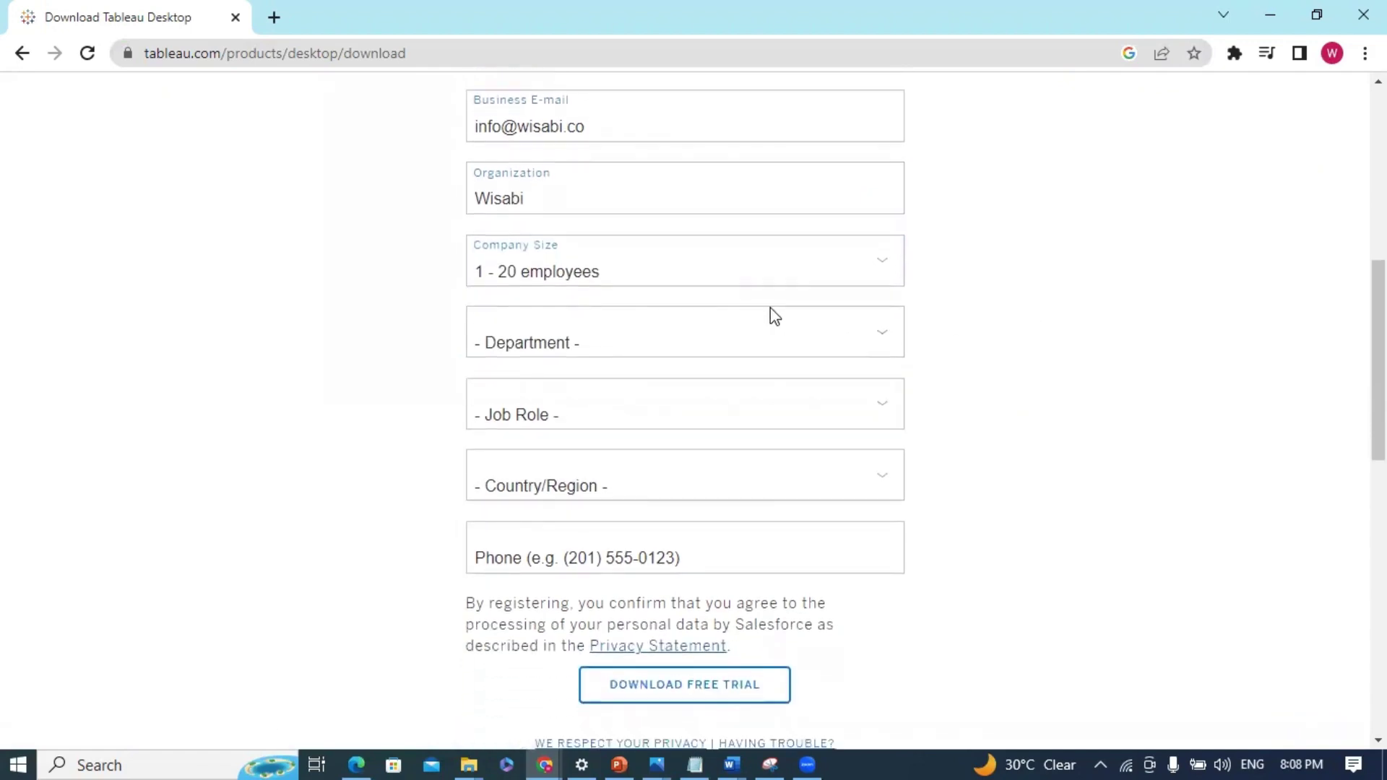
Set the department to Analytics and the job role to Analyst.
click(626, 346)
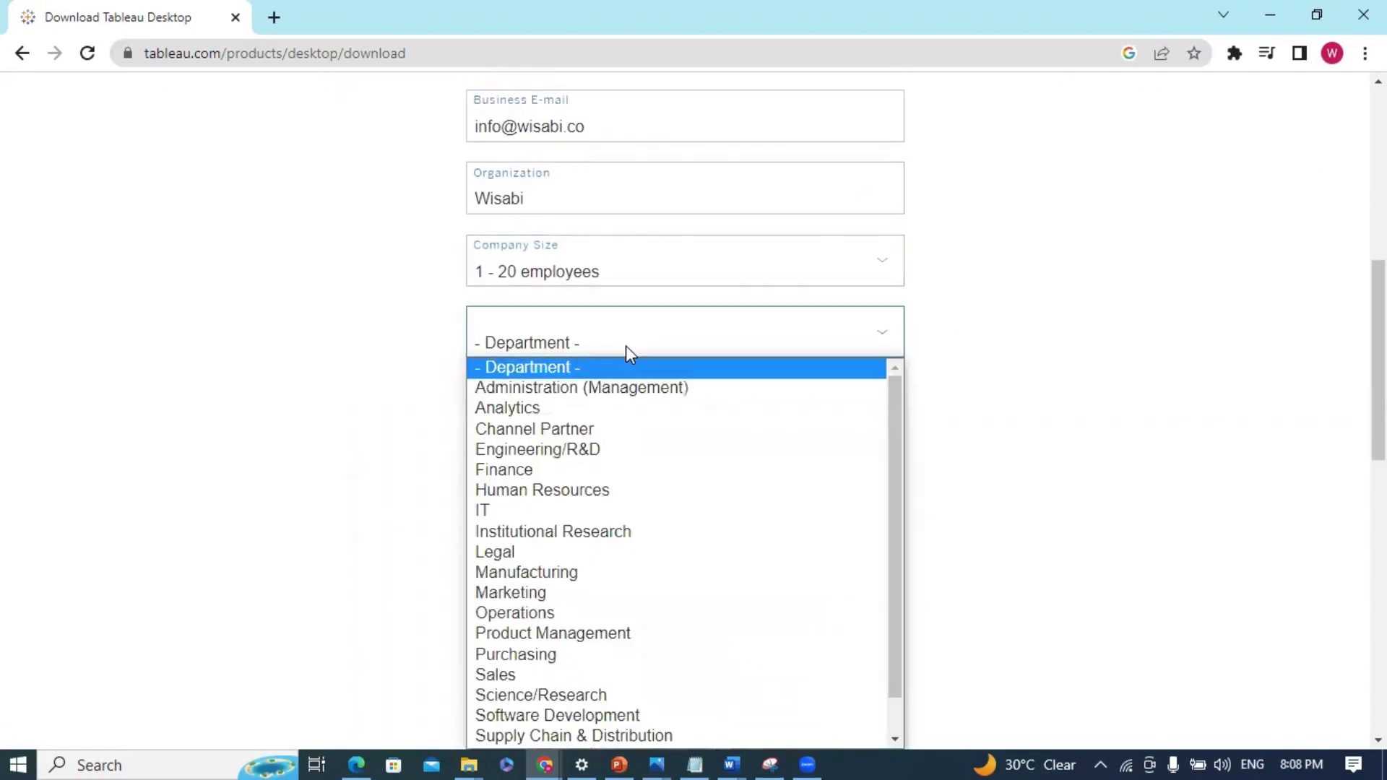
click(510, 407)
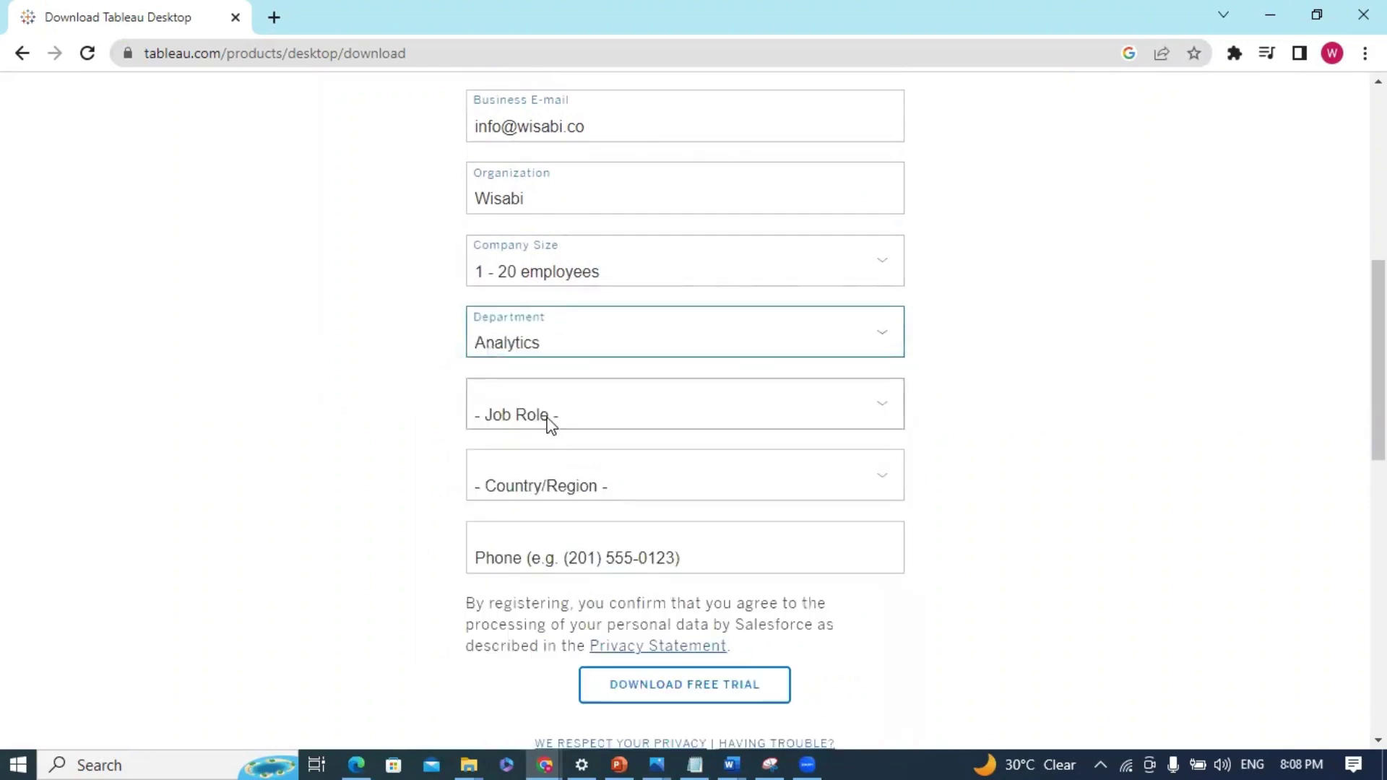
click(561, 420)
click(505, 461)
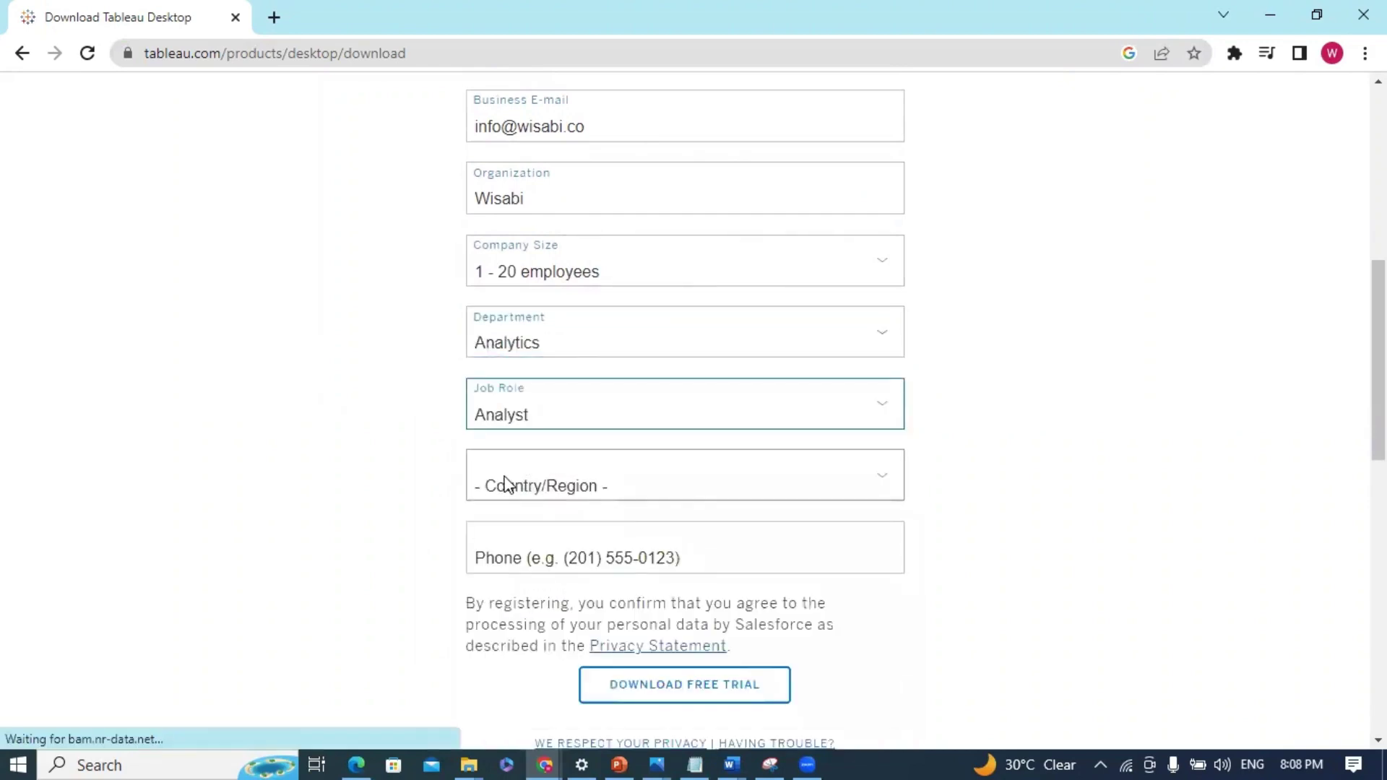
Choose Nigeria in the Country/Region list using the keyboard.
click(583, 485)
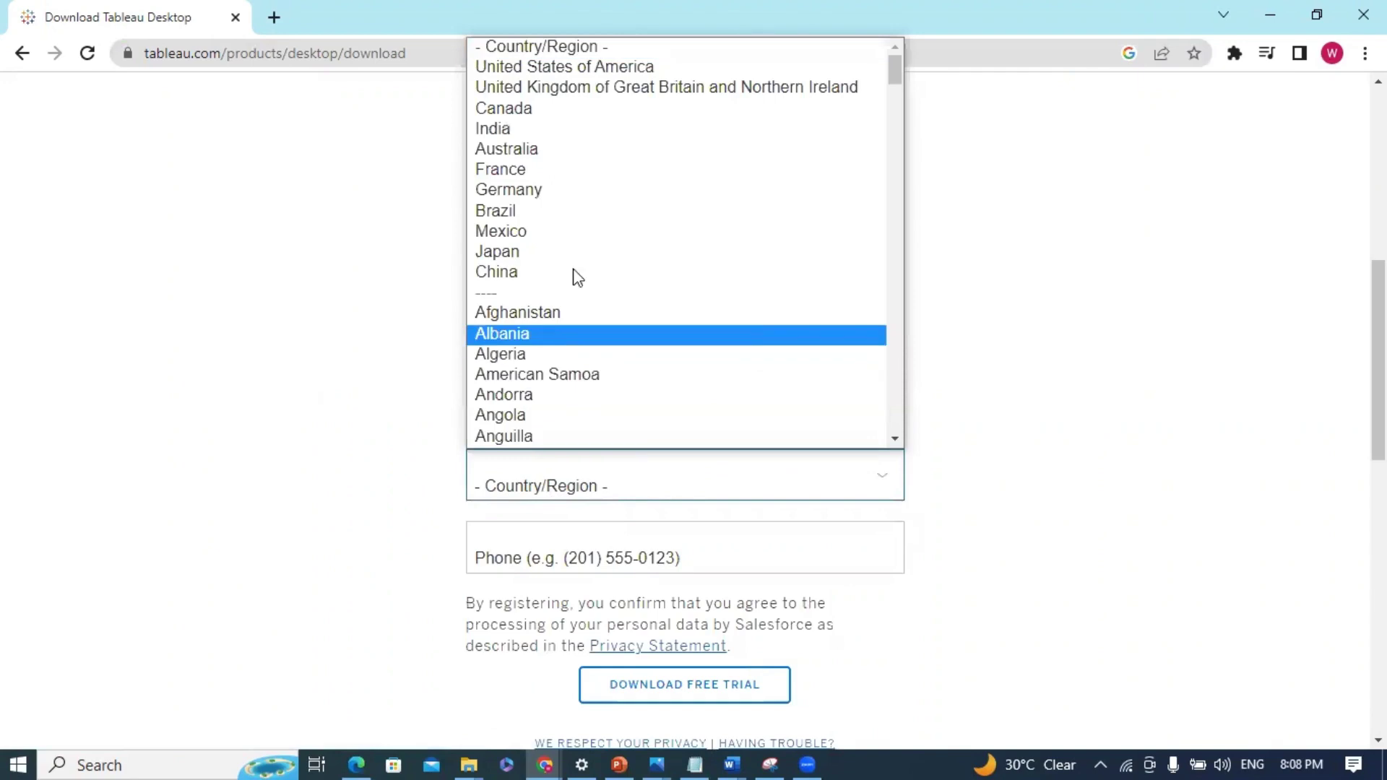
mouse_move(894, 68)
mouse_down()
mouse_move(908, 313)
mouse_move(907, 44)
mouse_up()
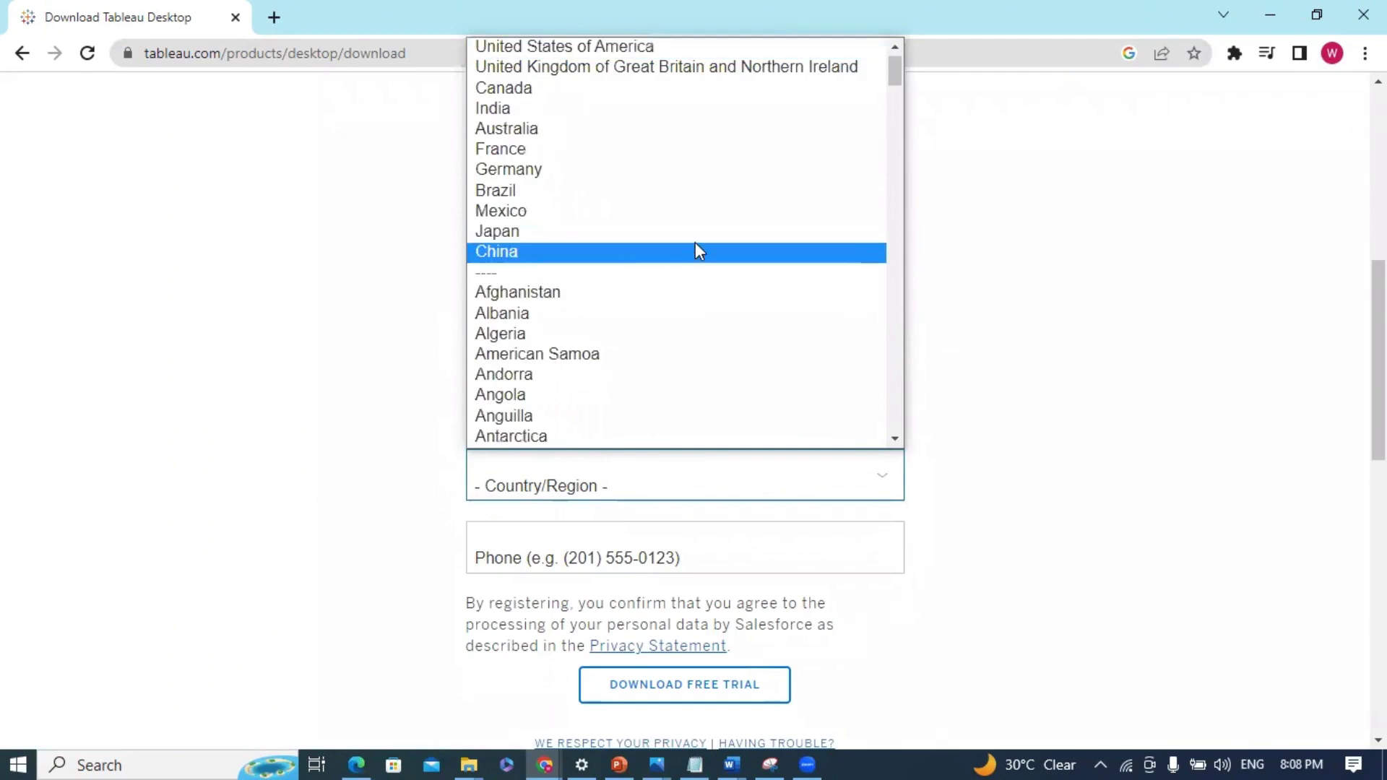
key(n)
key(Down)
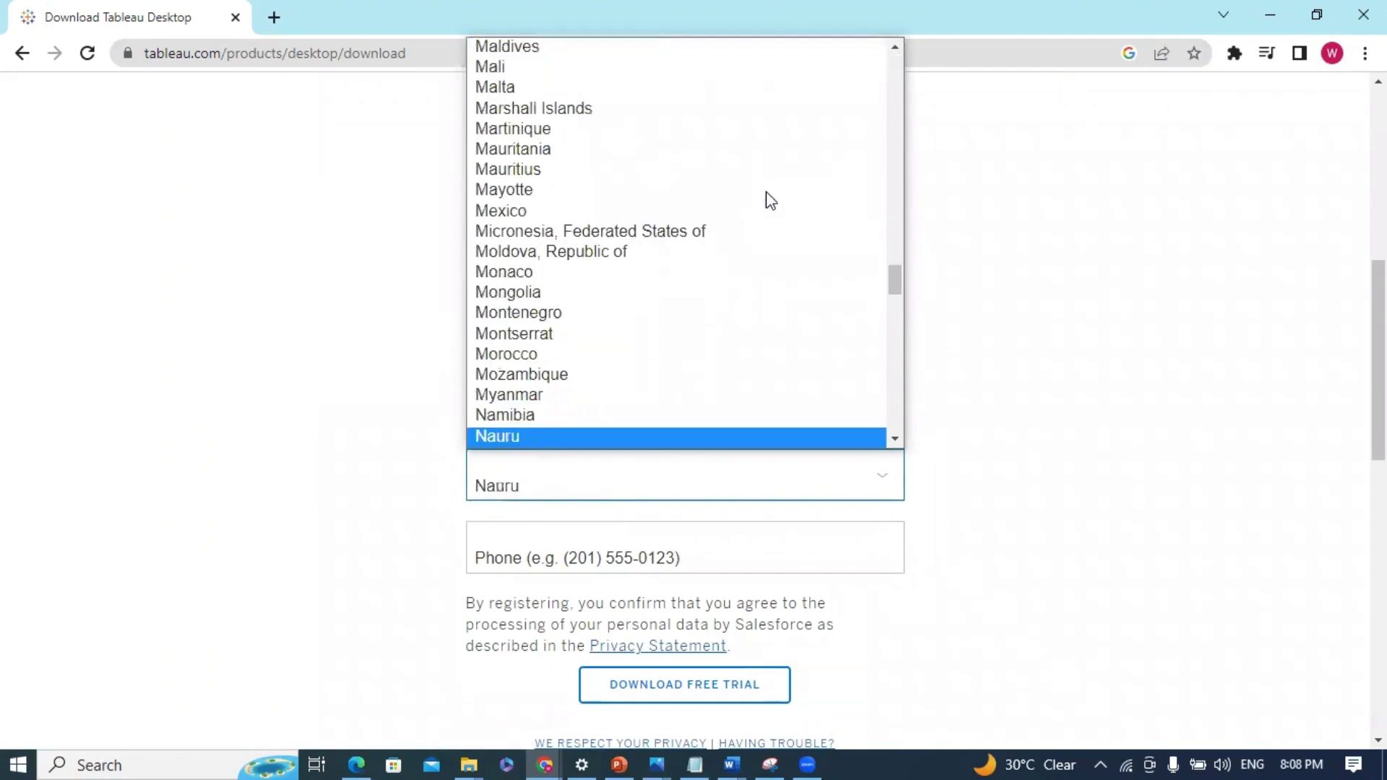
key(Down)
key(Down)
key(Down)
key(Down)
key(Down)
key(Down)
key(Down)
key(Down)
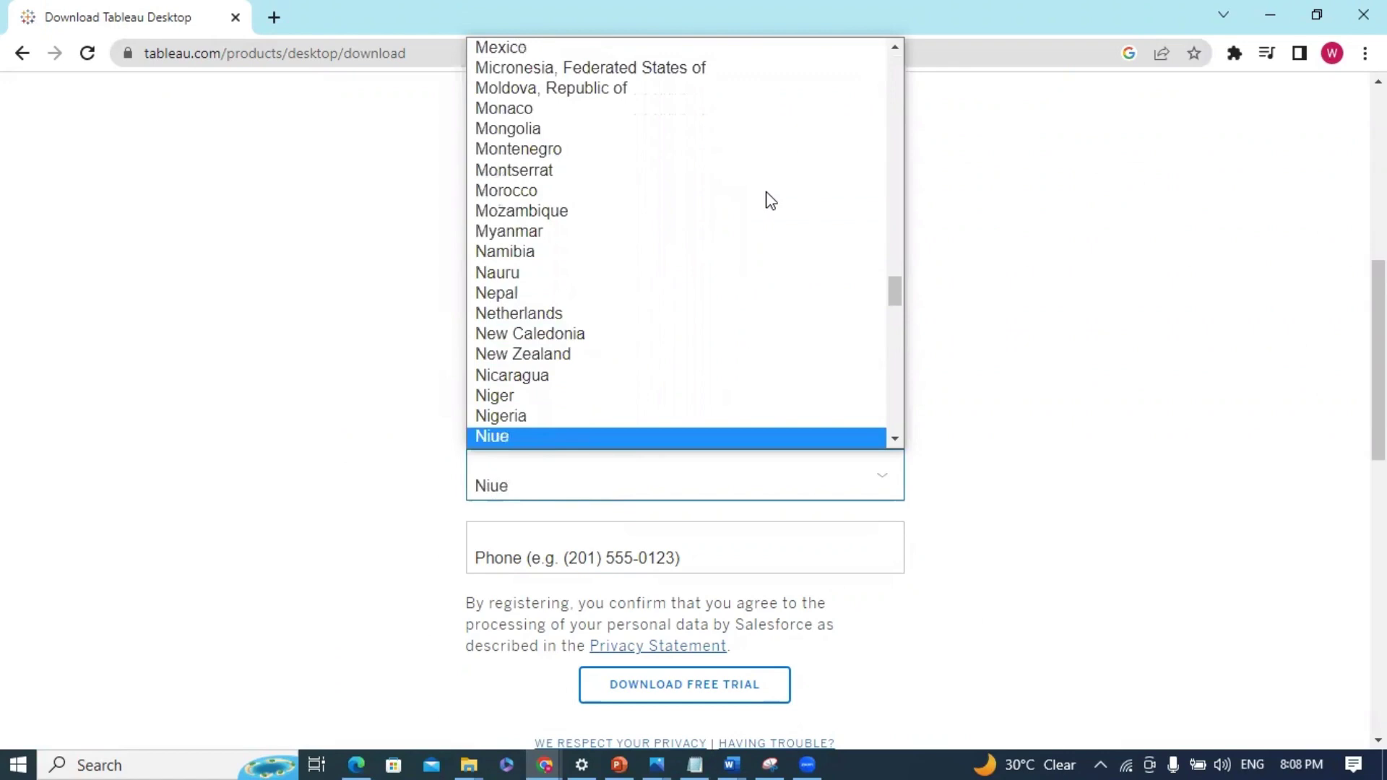
Confirm Nigeria, opt in to marketing communications and attempt to submit the form.
click(504, 419)
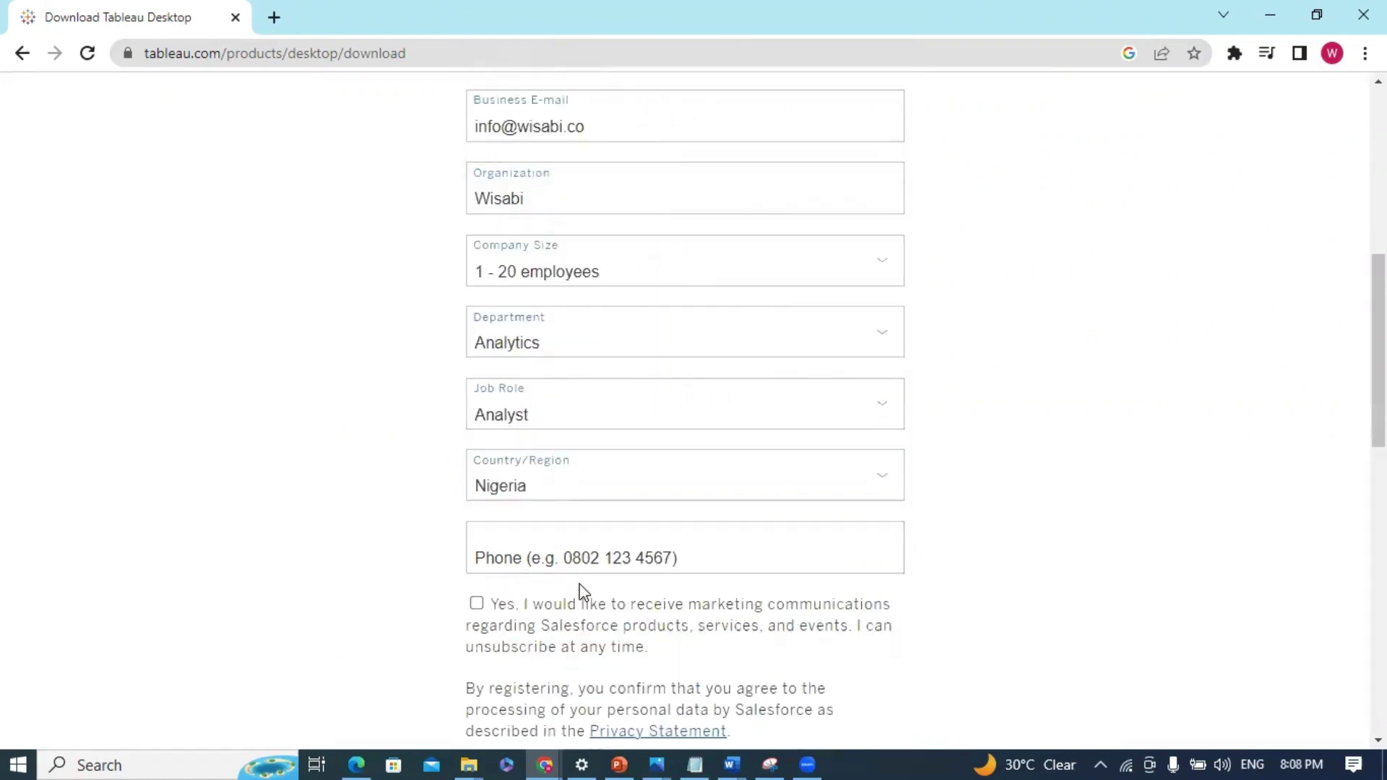
click(477, 604)
scroll(1070, 476, down, 2)
scroll(1070, 476, down, 2)
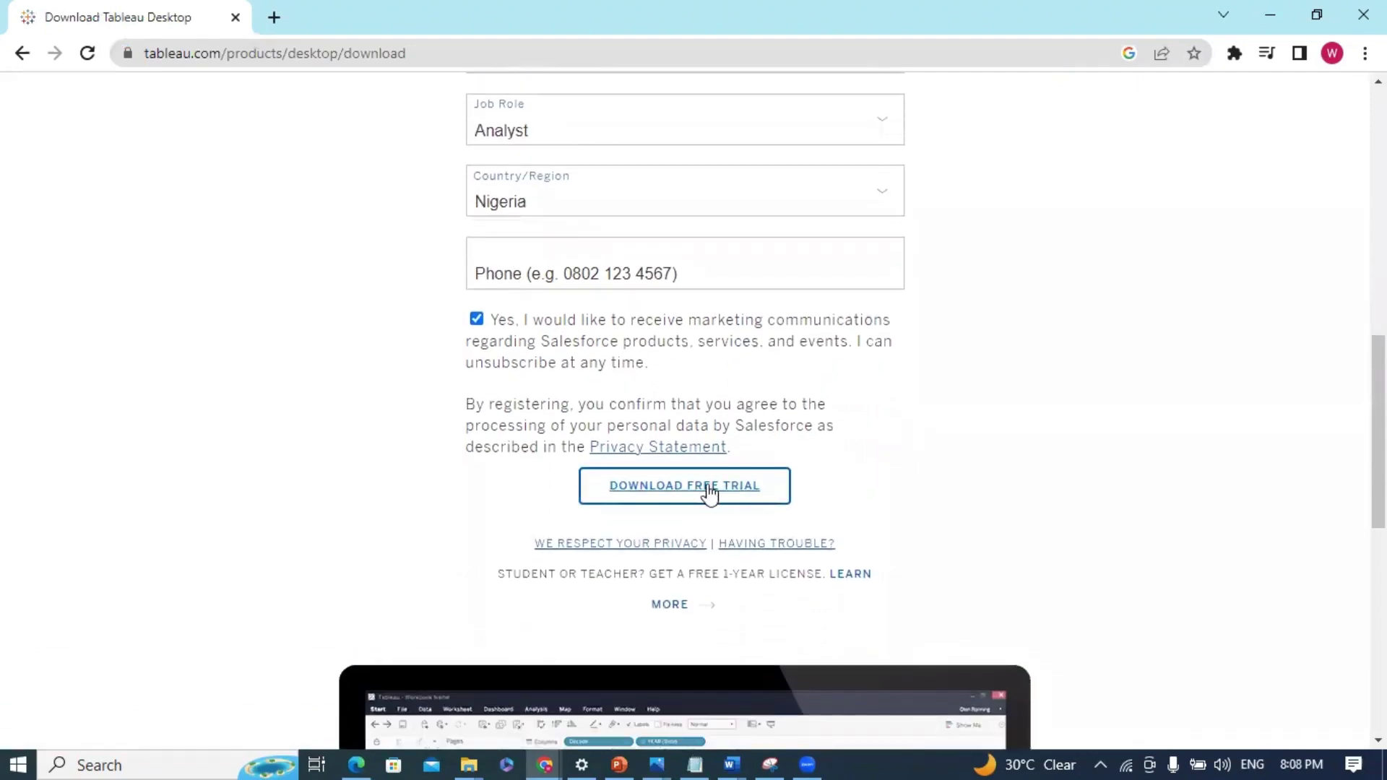
click(684, 526)
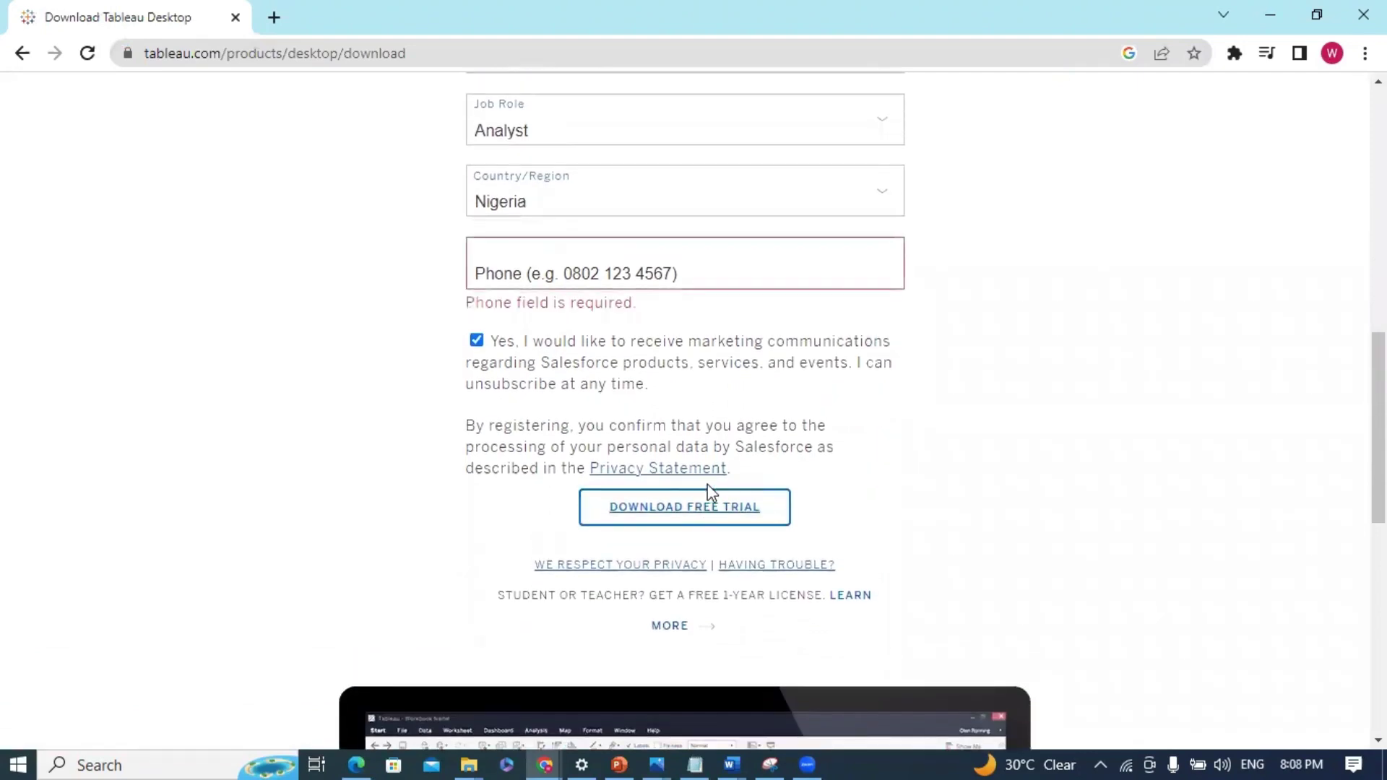
Enter the phone number after +234 and submit Download Free Trial.
click(591, 273)
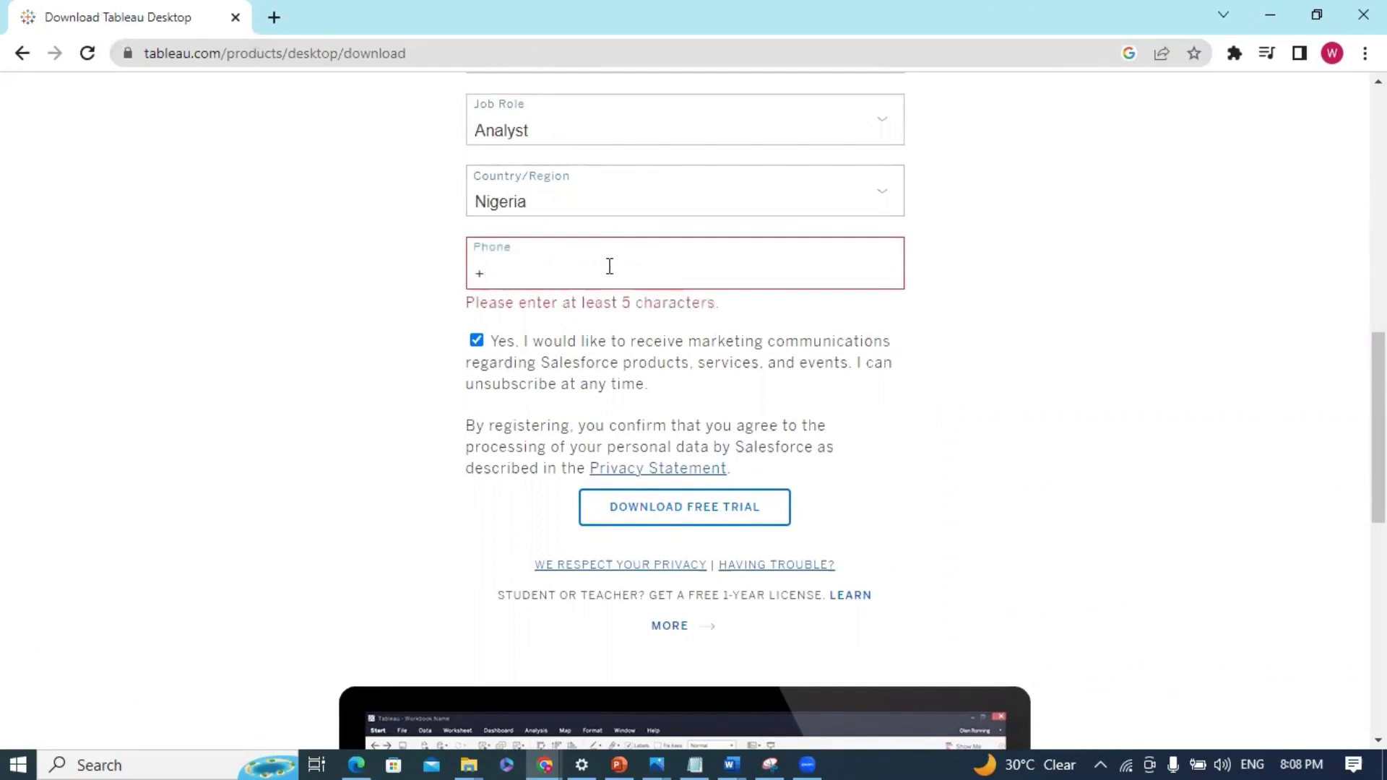
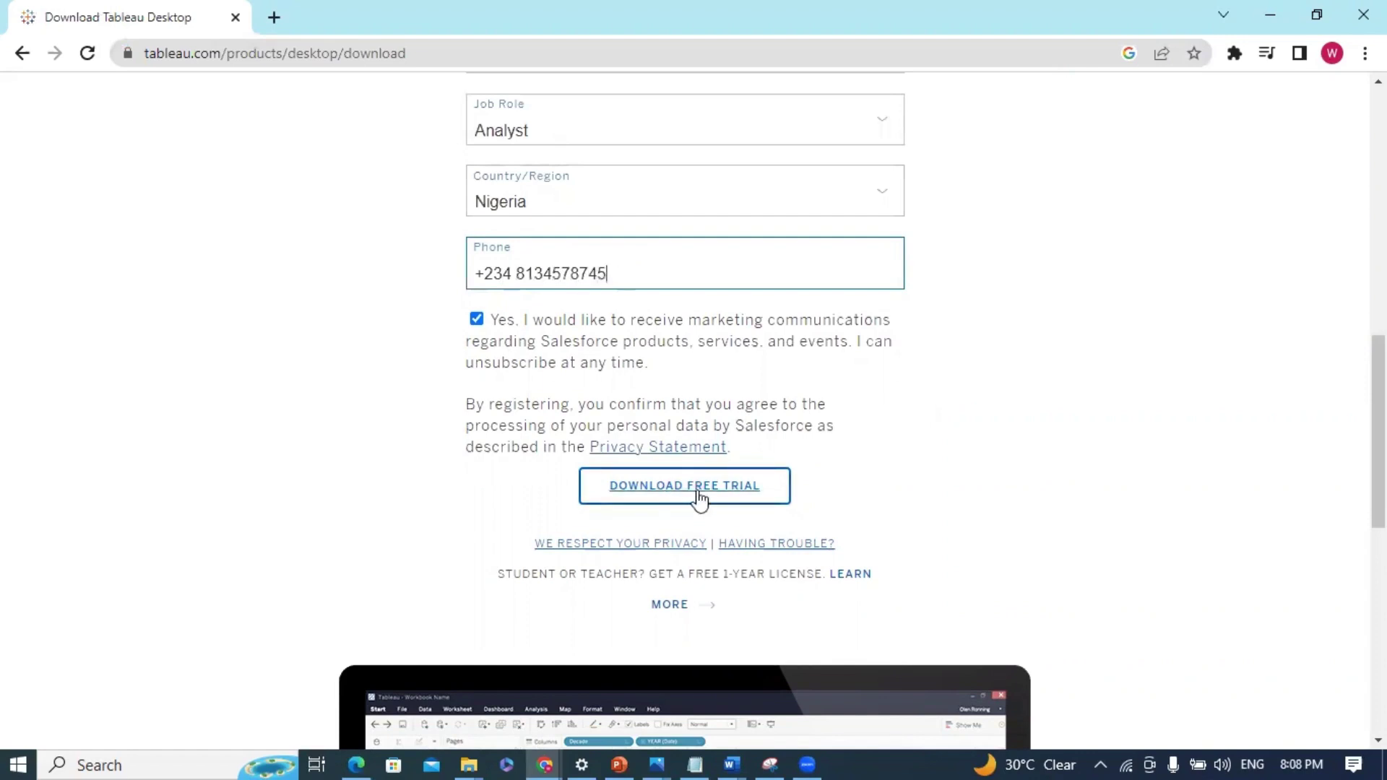
click(684, 486)
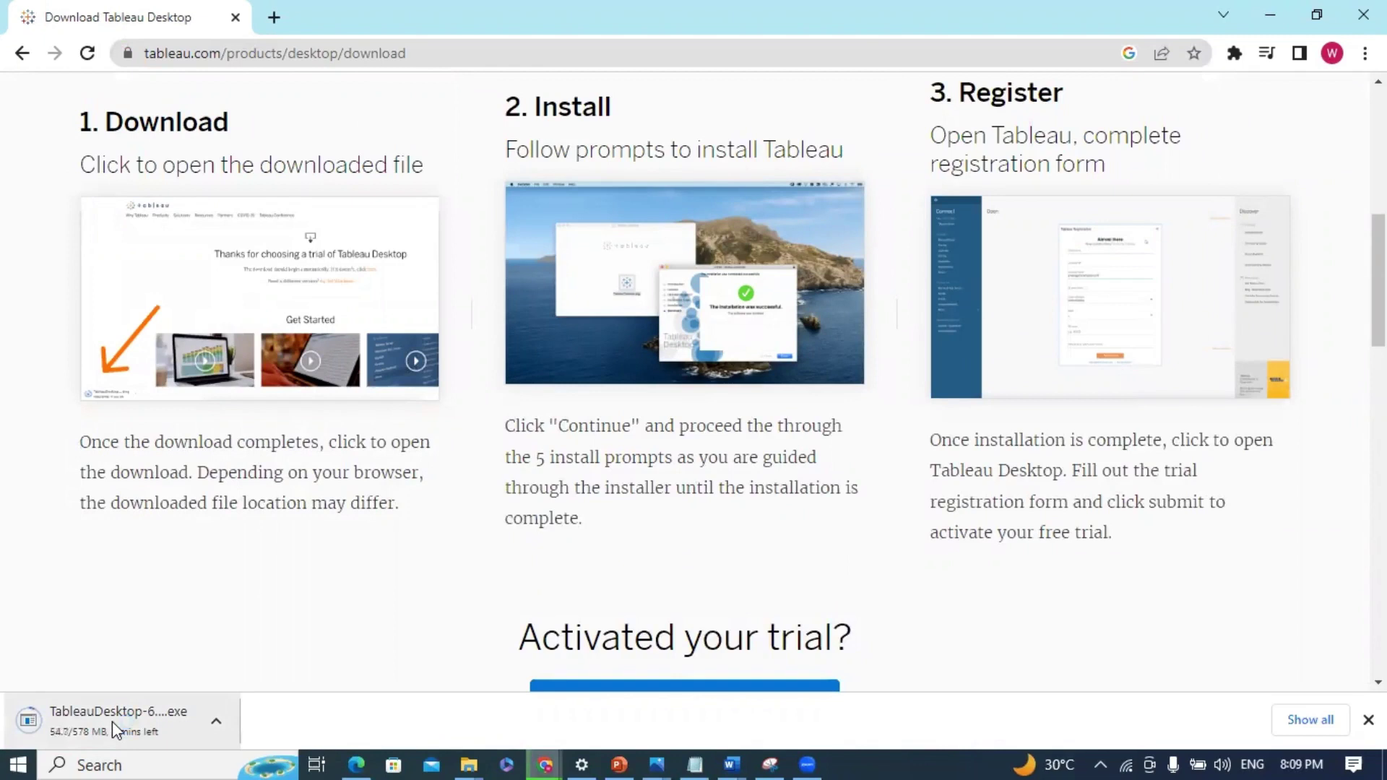
Zoom in with Windows Magnifier on the download progress, then restore normal size and hide it.
key(super+plus)
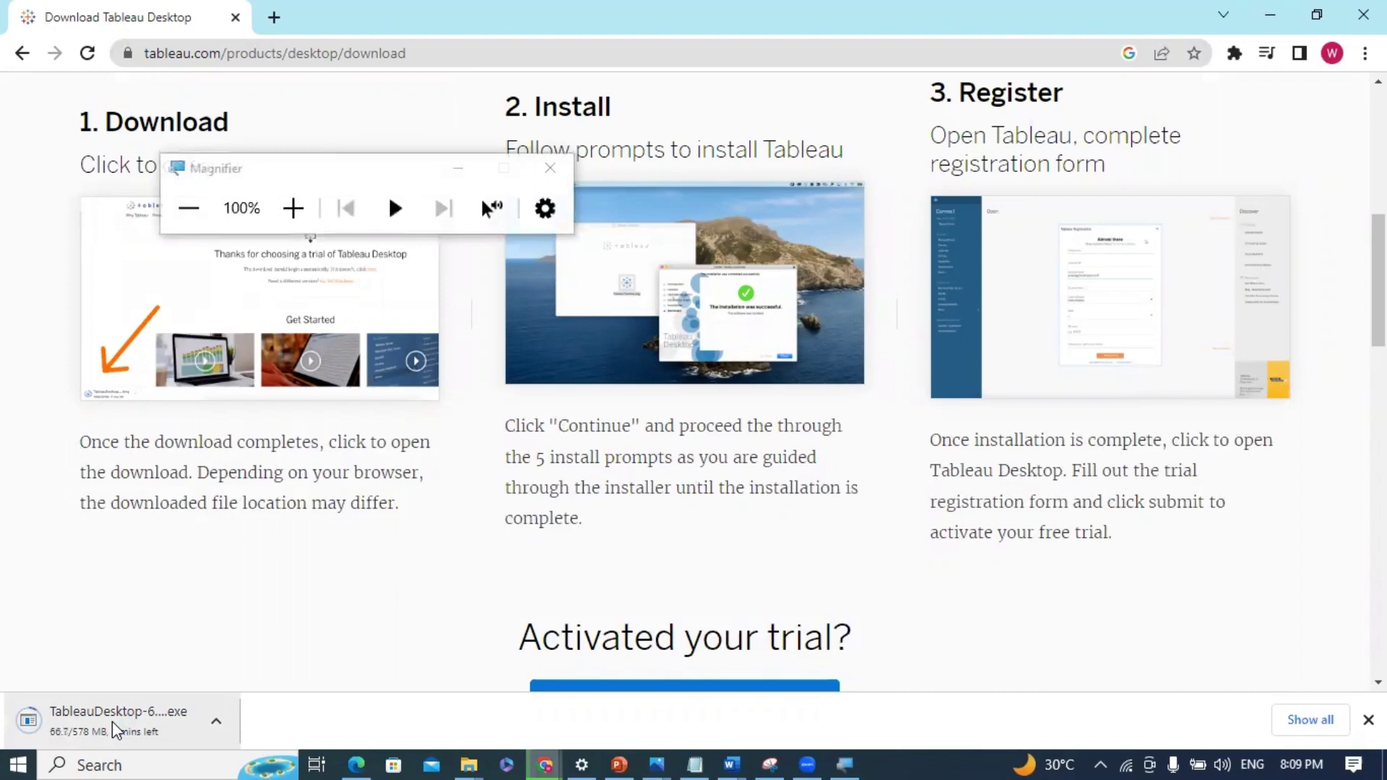
key(super+plus)
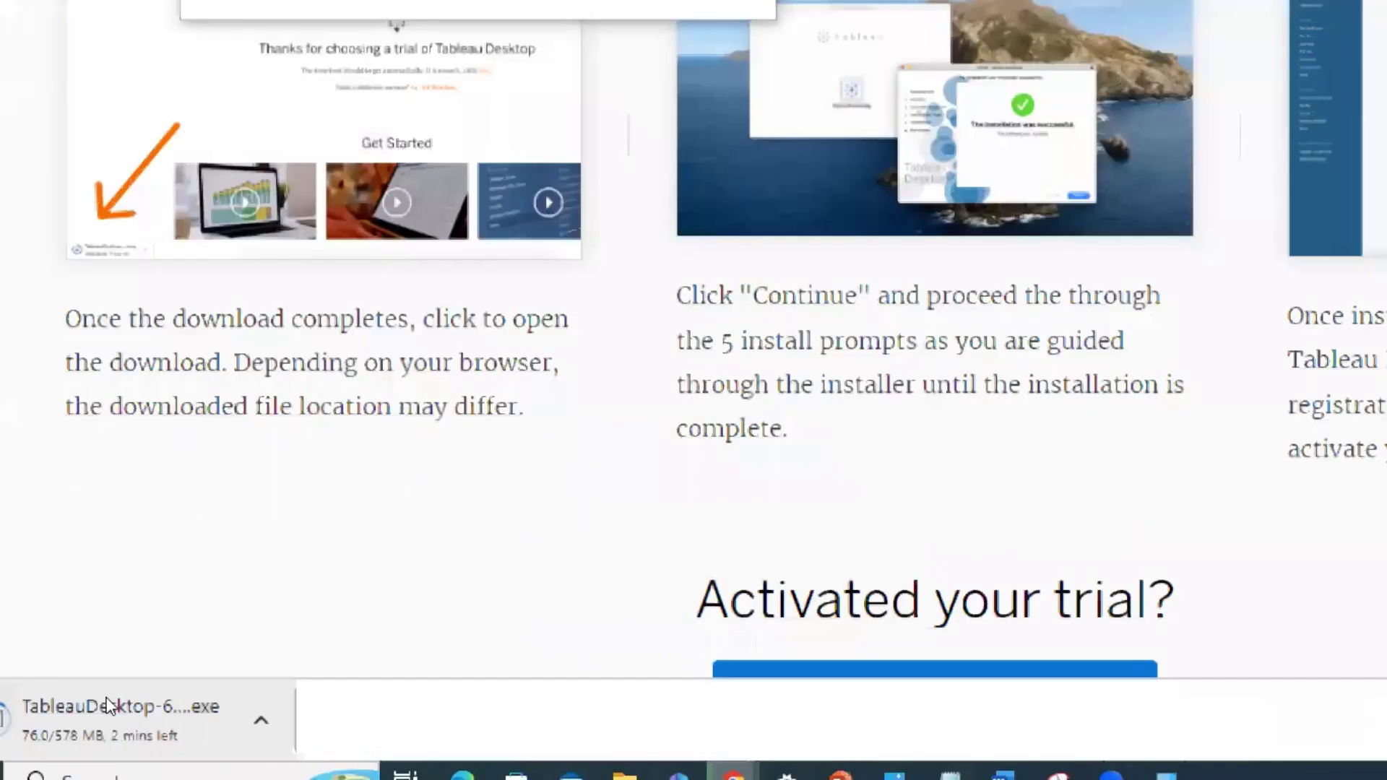
key(super+plus)
key(super+plus)
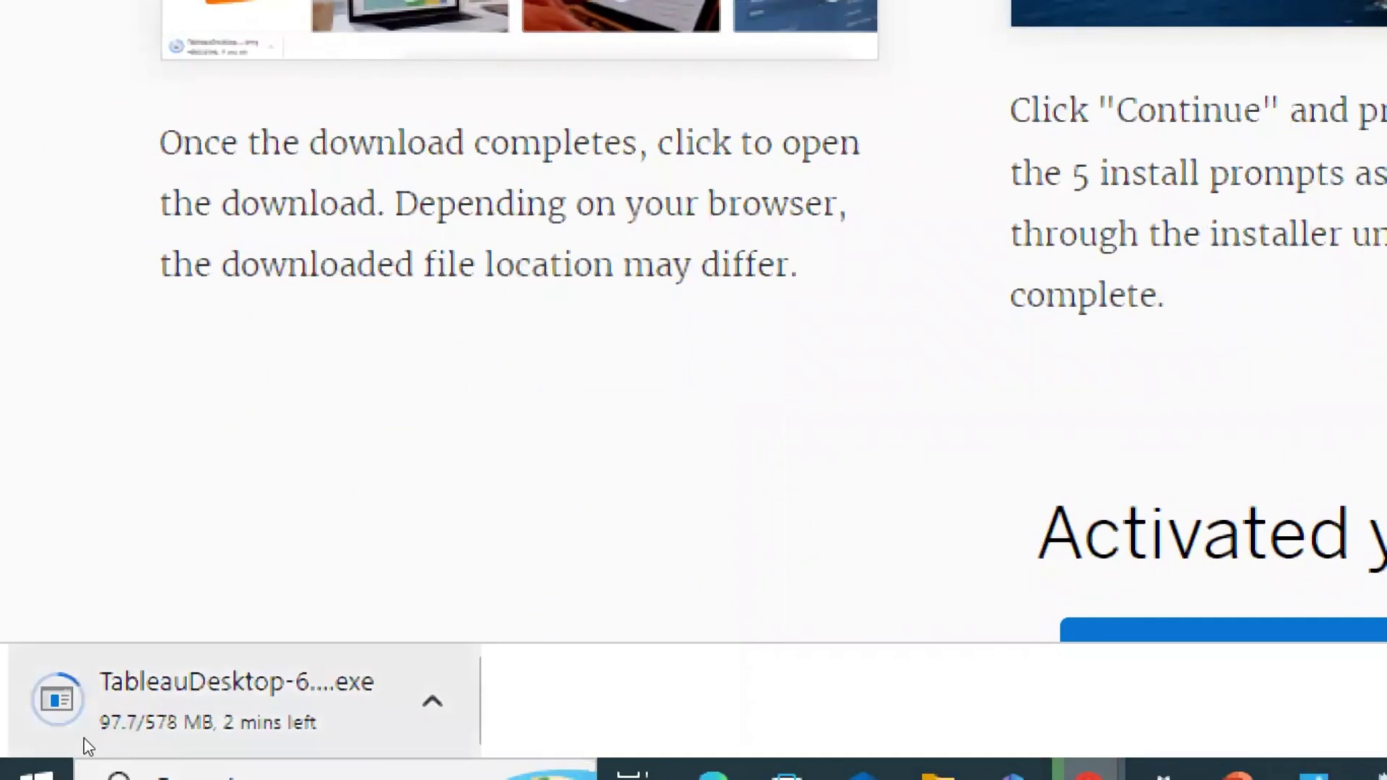
key(super+minus)
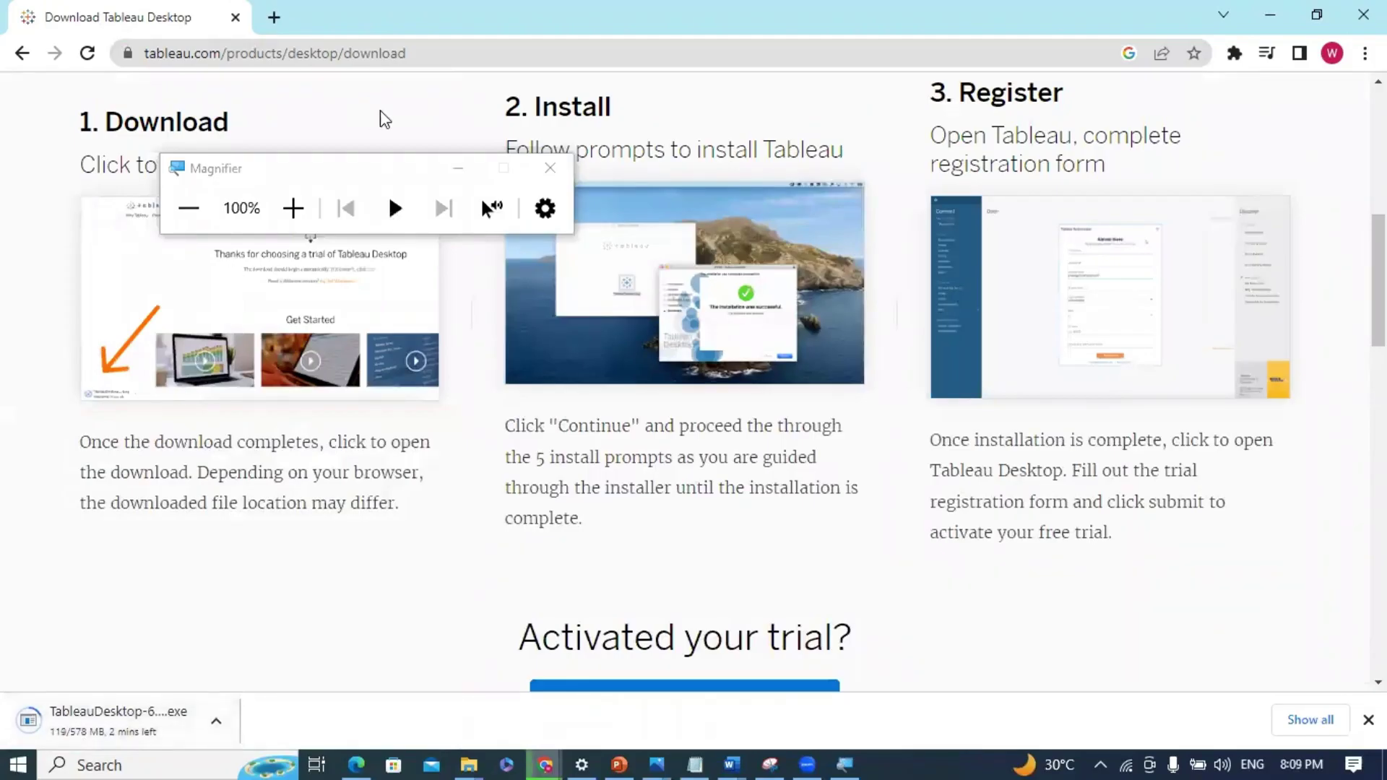
click(458, 171)
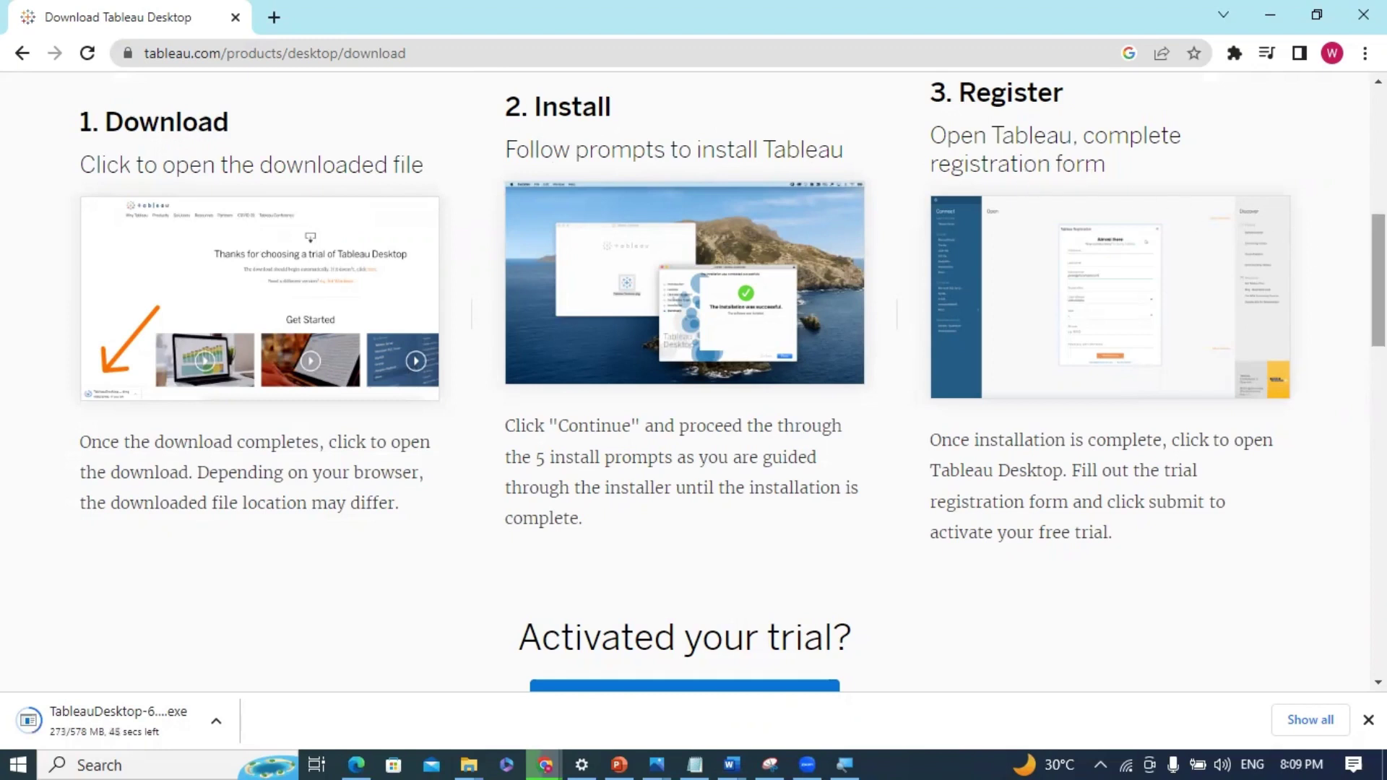
mouse_move(1378, 280)
mouse_down()
mouse_move(1379, 341)
mouse_move(1378, 320)
mouse_up()
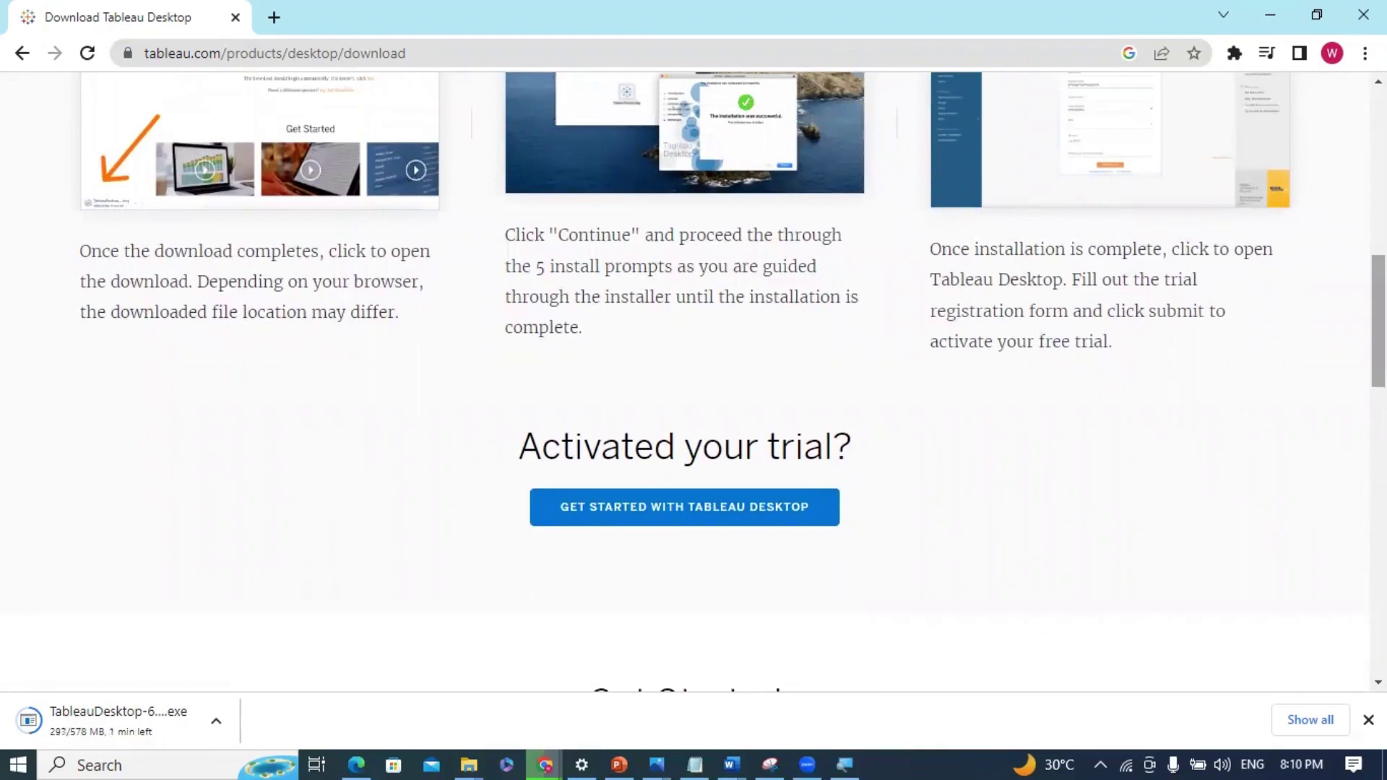
mouse_move(1378, 321)
mouse_down()
mouse_move(1378, 434)
mouse_move(1378, 109)
mouse_up()
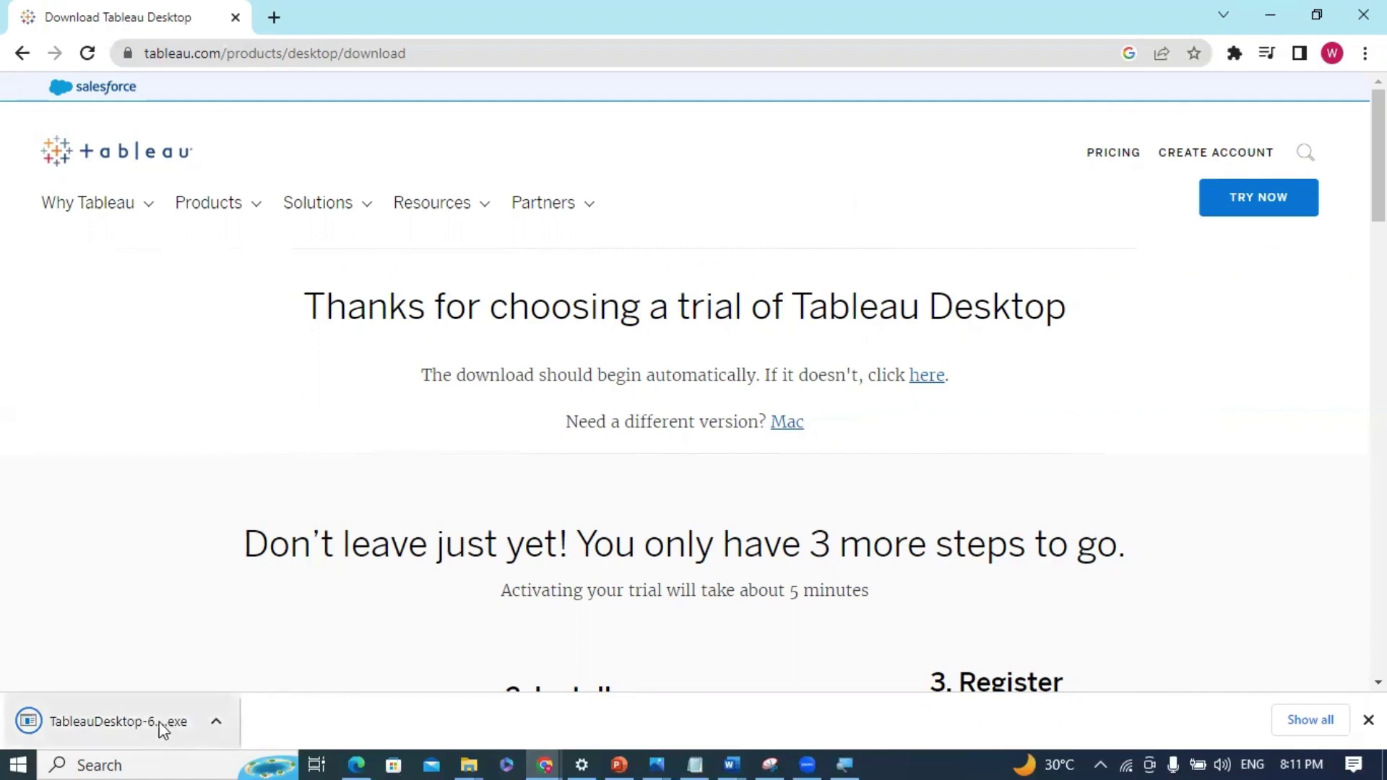
Check the downloaded installer in the download bar and the browser's Downloads page.
click(127, 721)
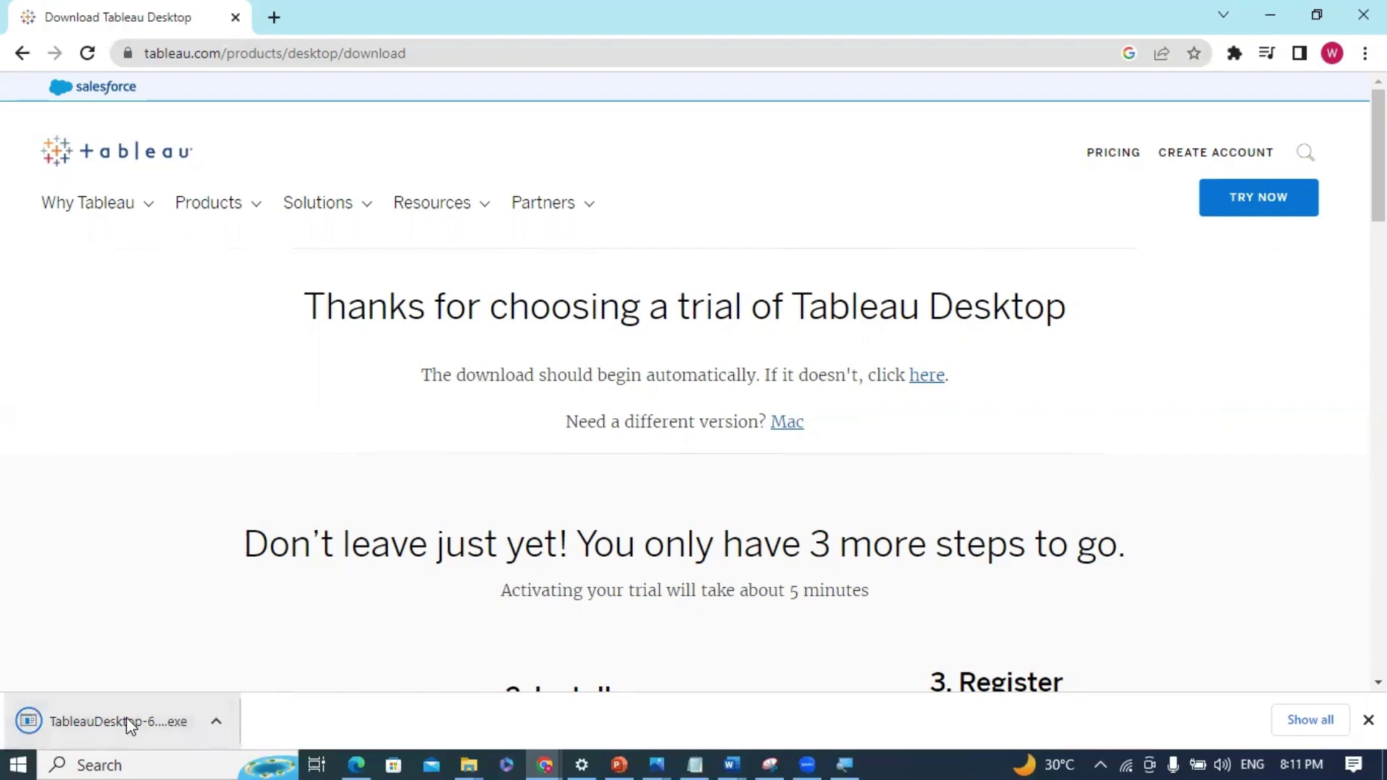
click(221, 717)
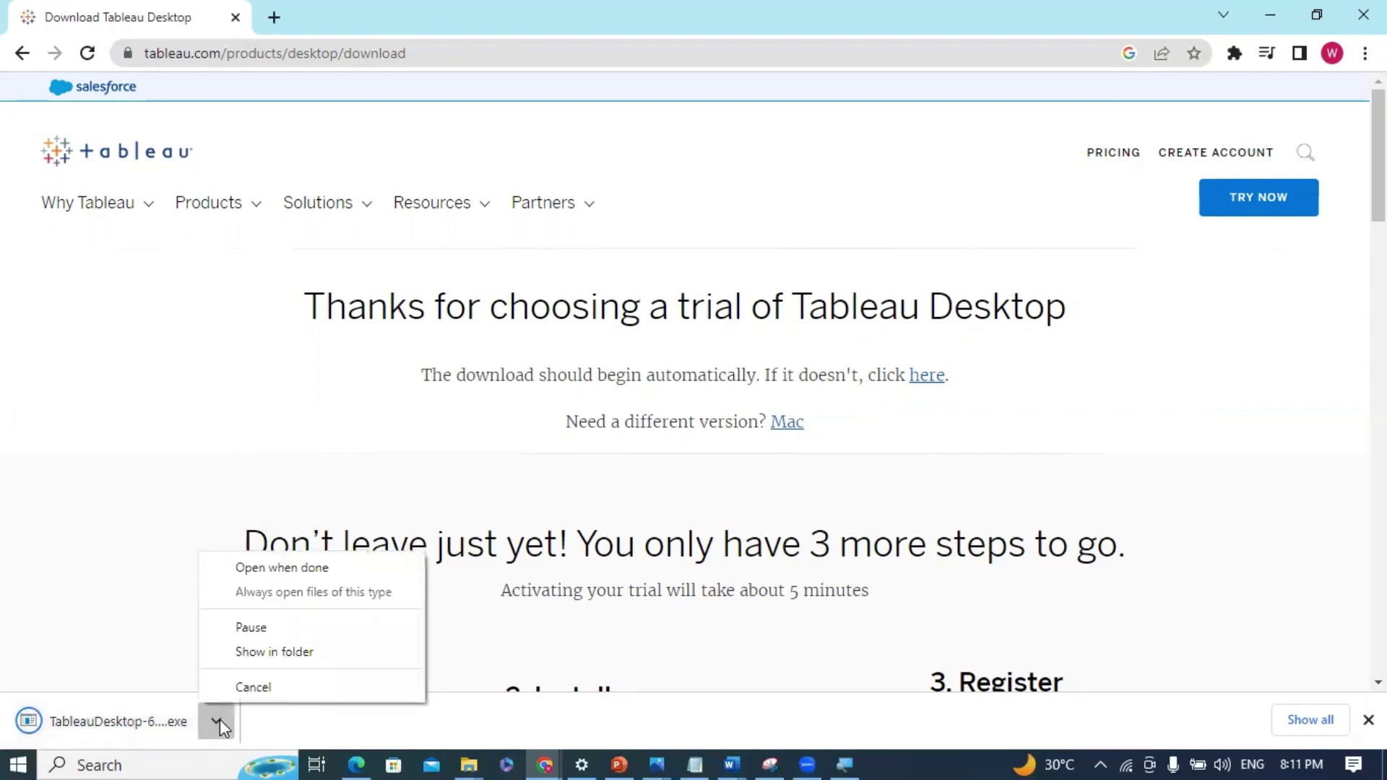
click(220, 718)
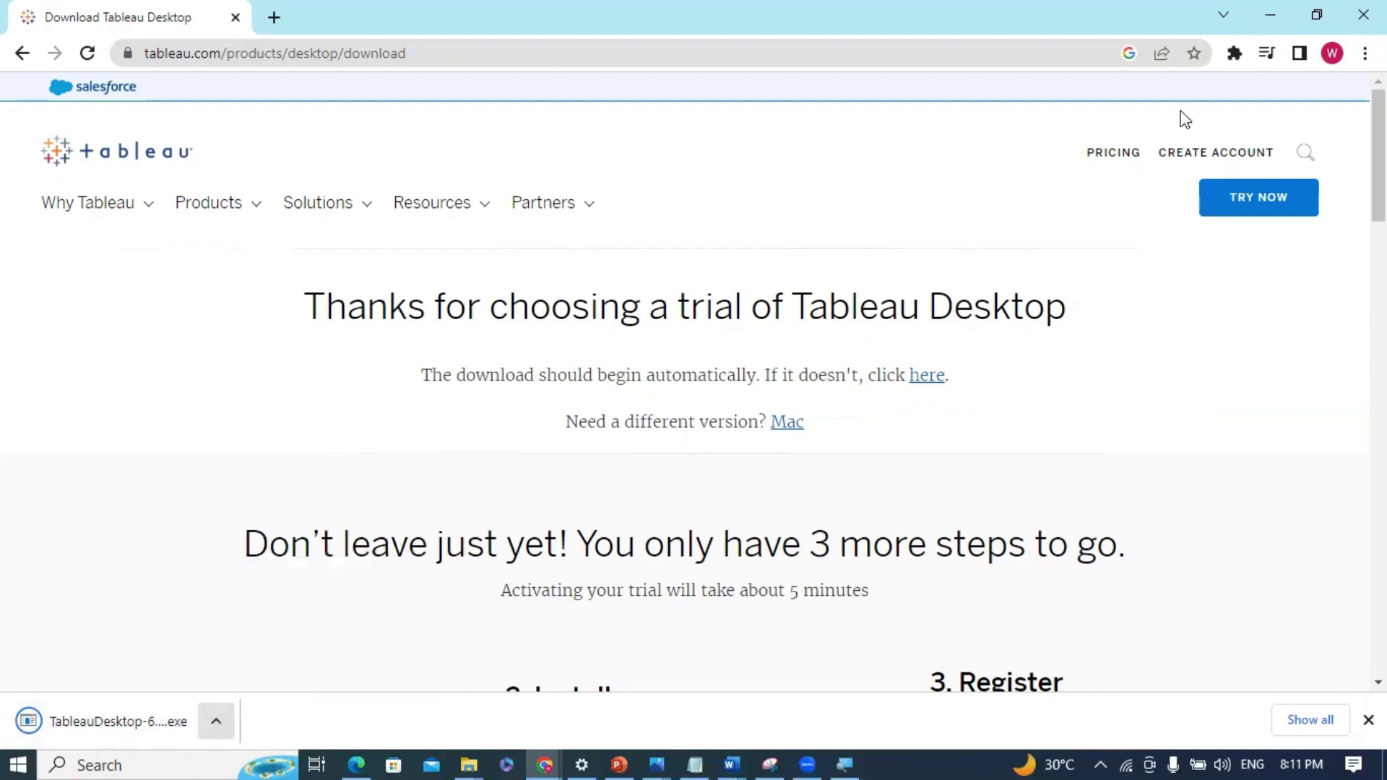
click(1363, 53)
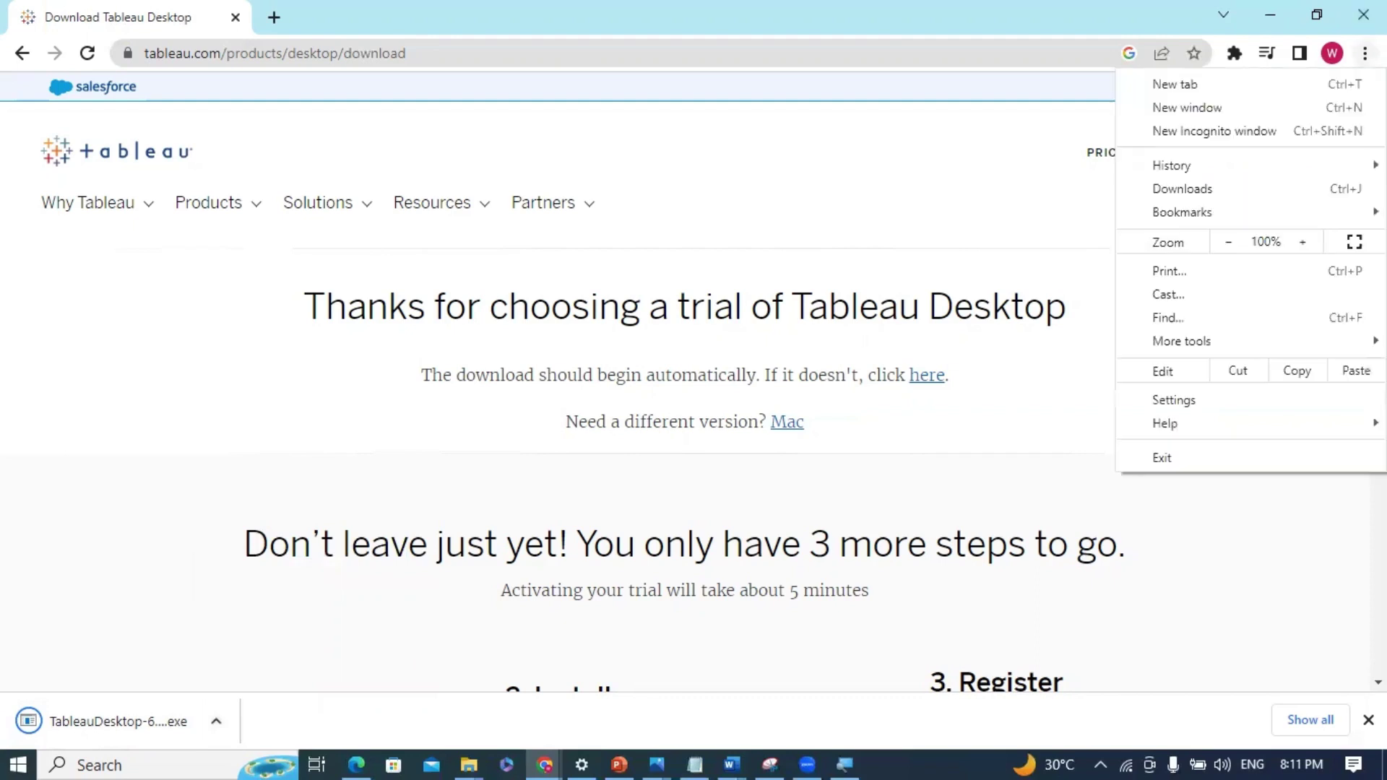
click(1196, 195)
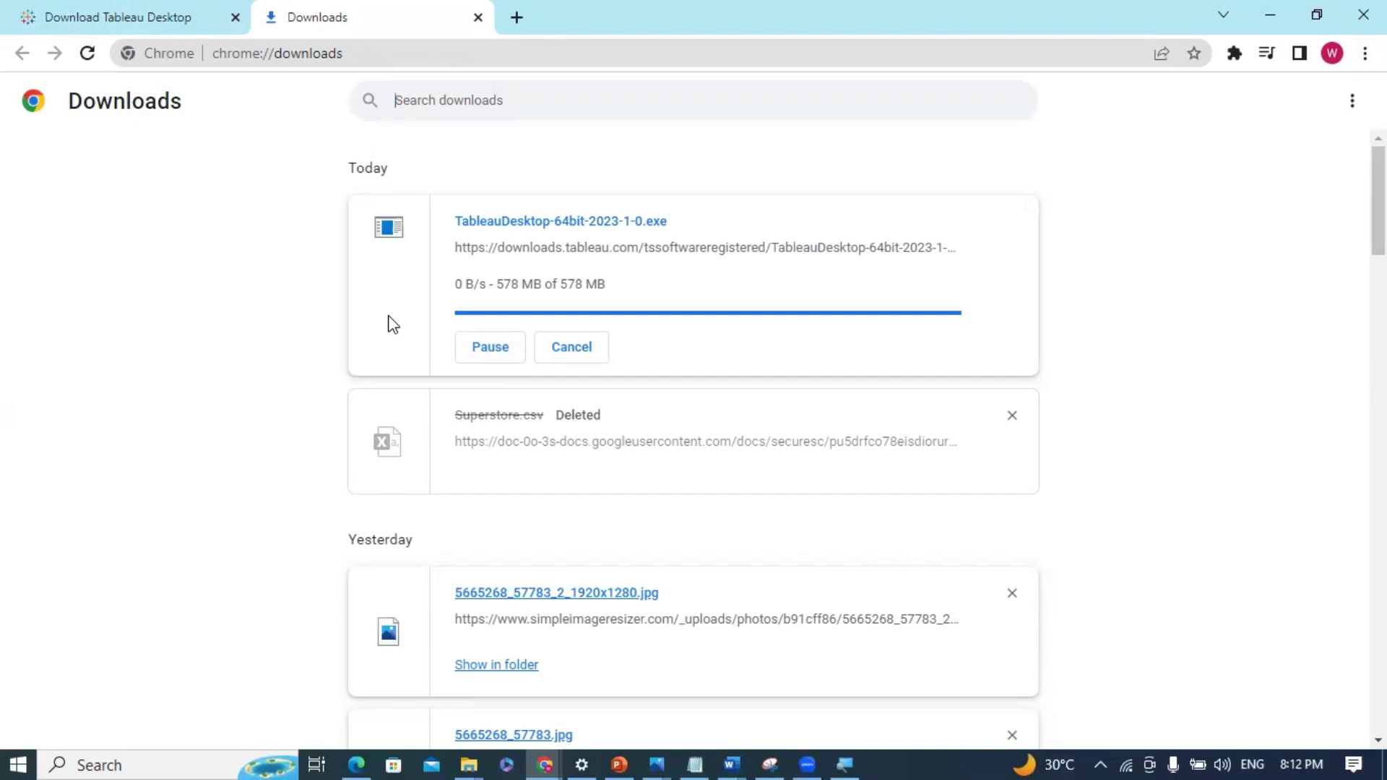
Return to the Tableau download tab and show the open File Explorer windows from the taskbar.
click(160, 9)
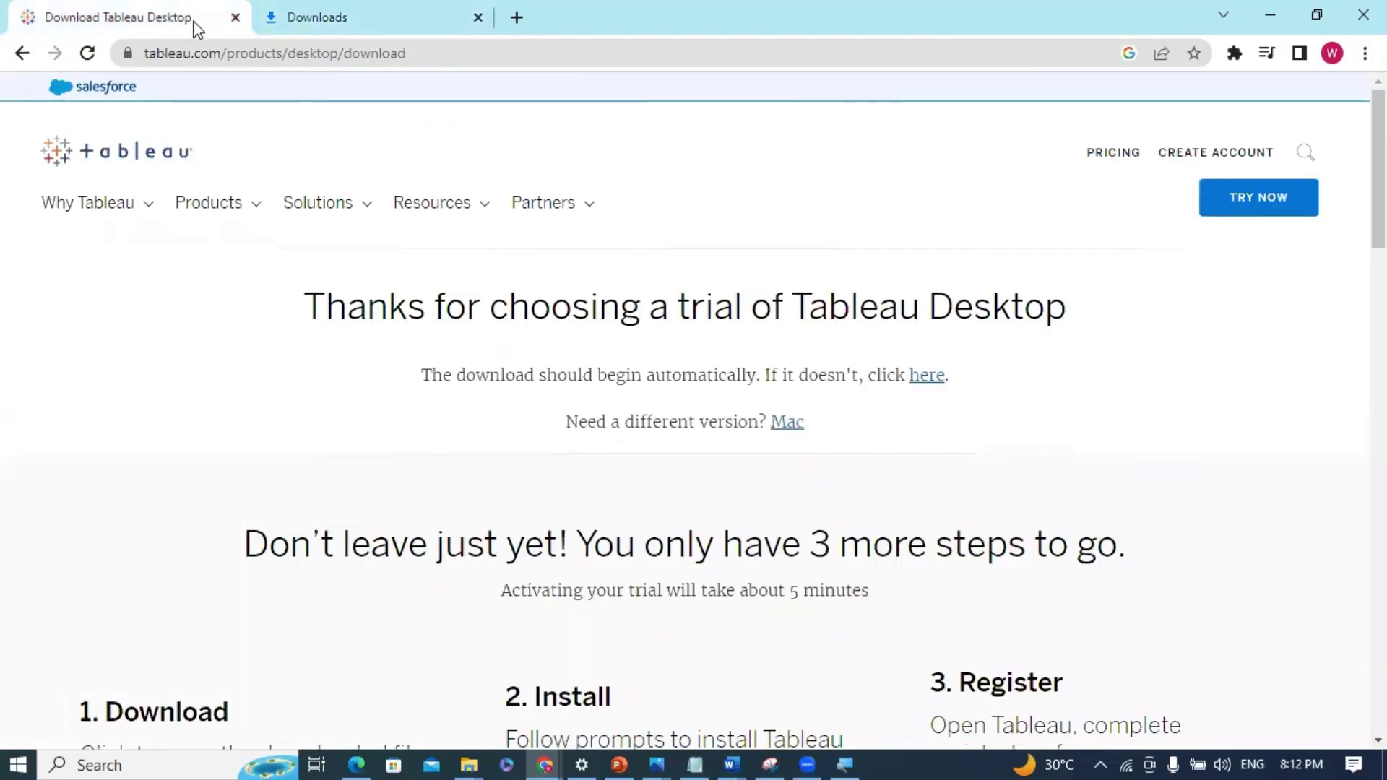
click(145, 764)
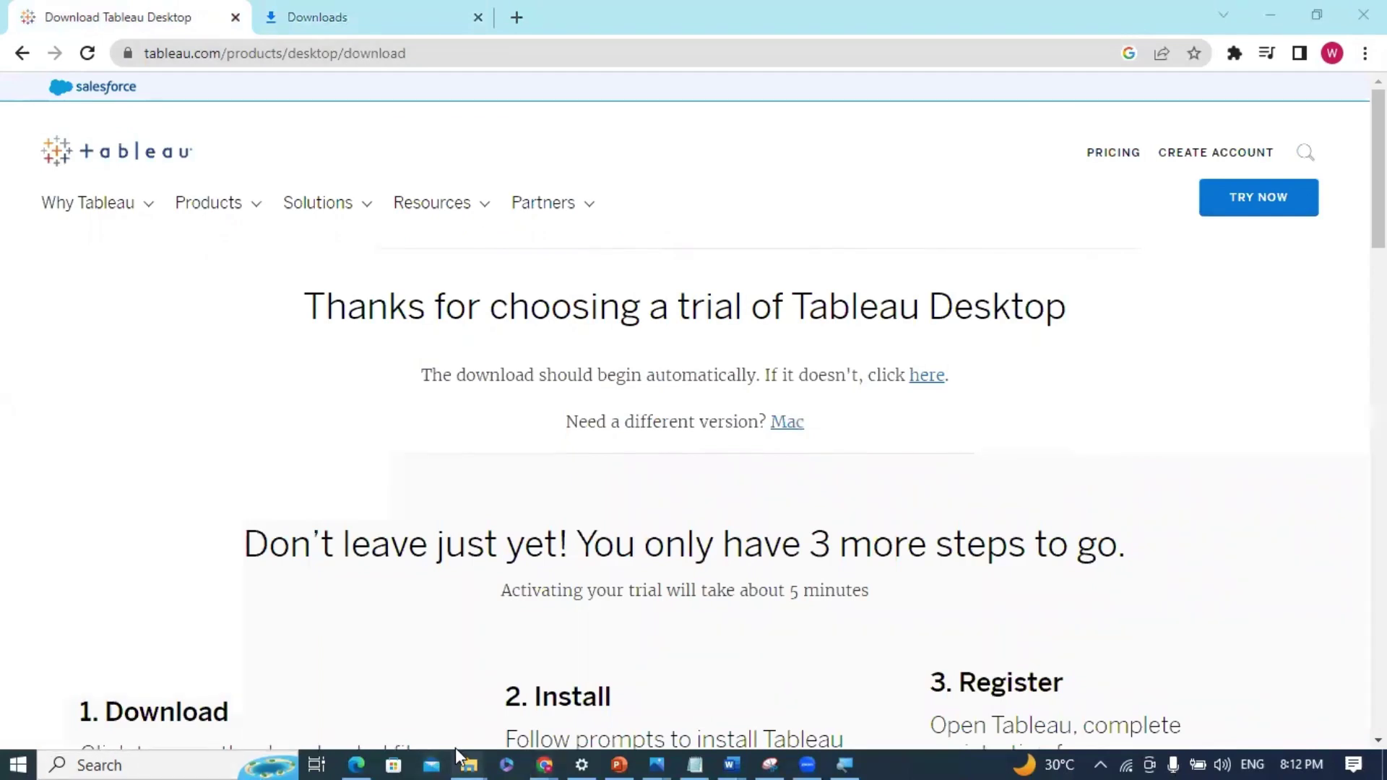
click(431, 765)
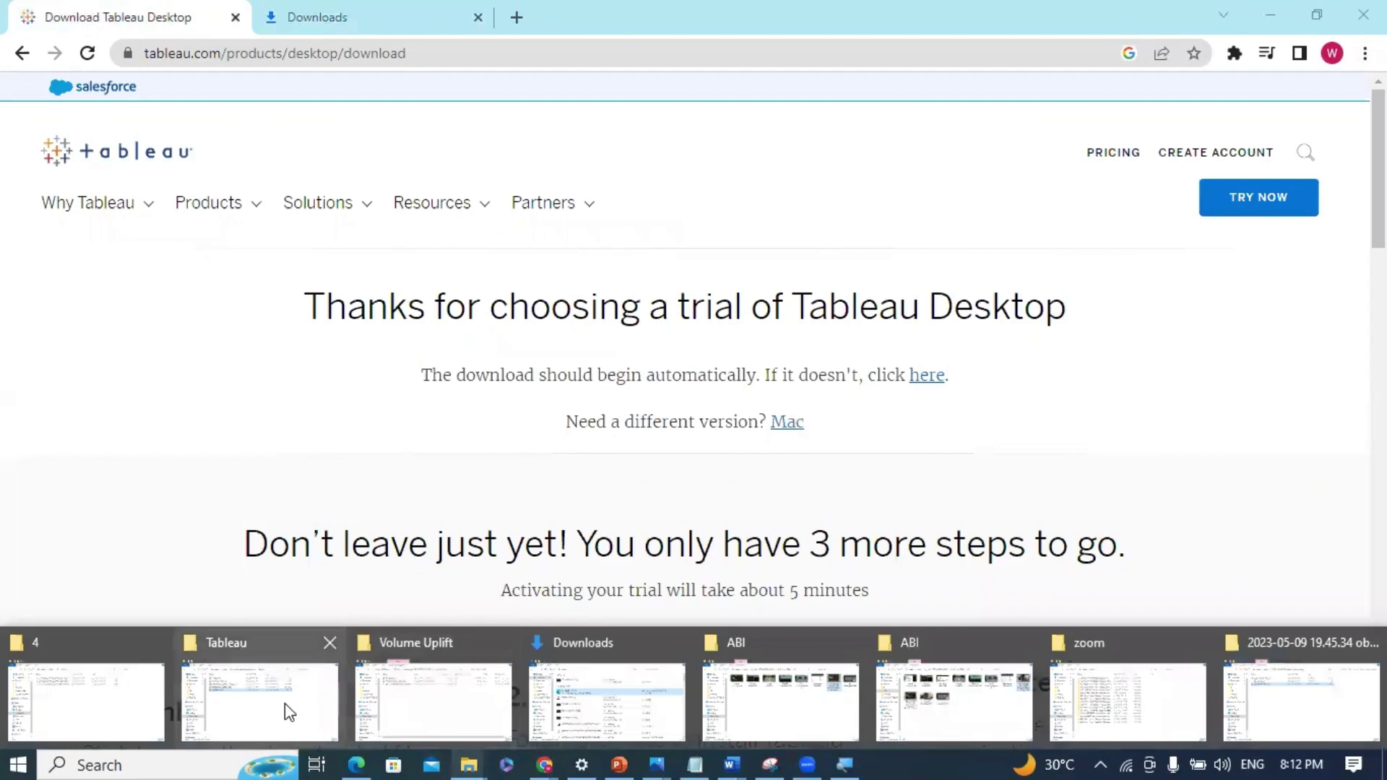
Launch TableauDesktop-64bit-2023-1-0.exe from the Downloads folder.
click(96, 704)
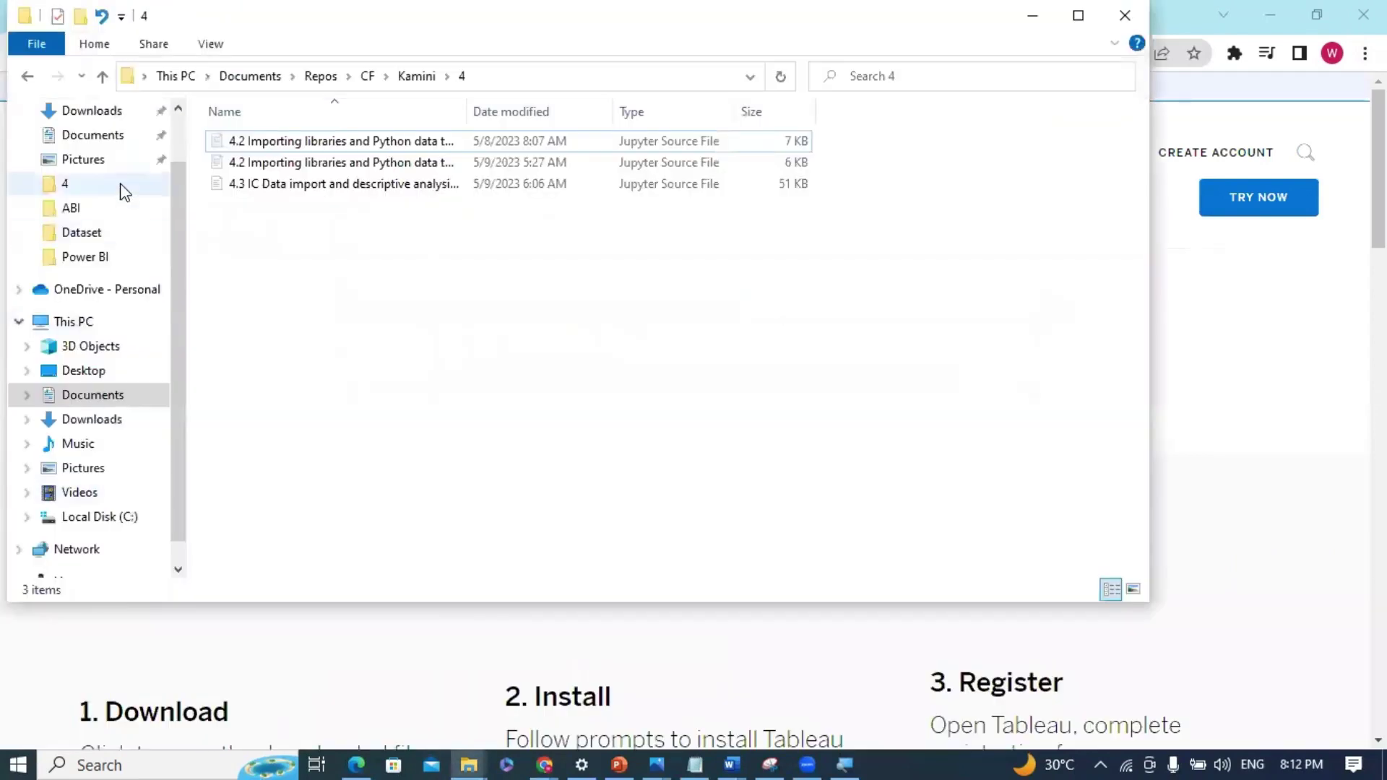
click(92, 111)
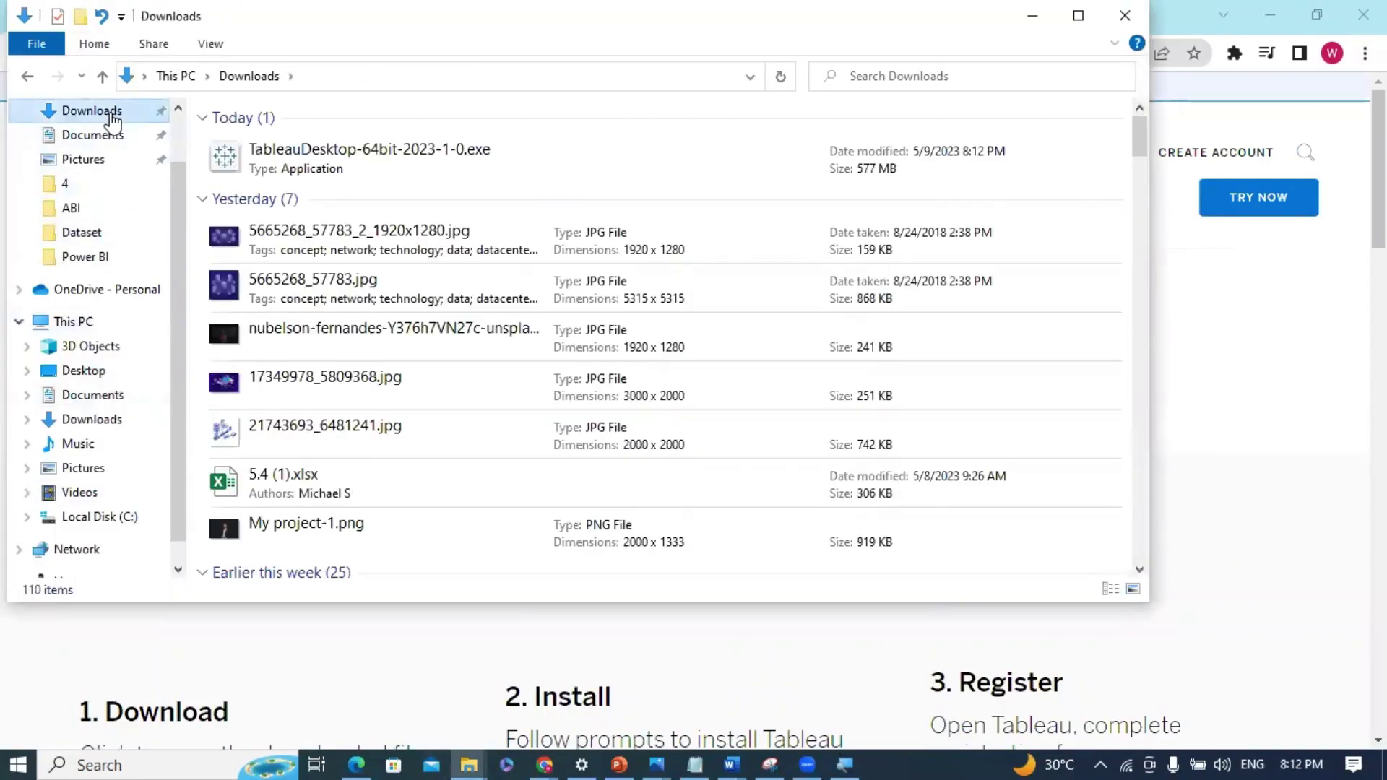
double_click(421, 165)
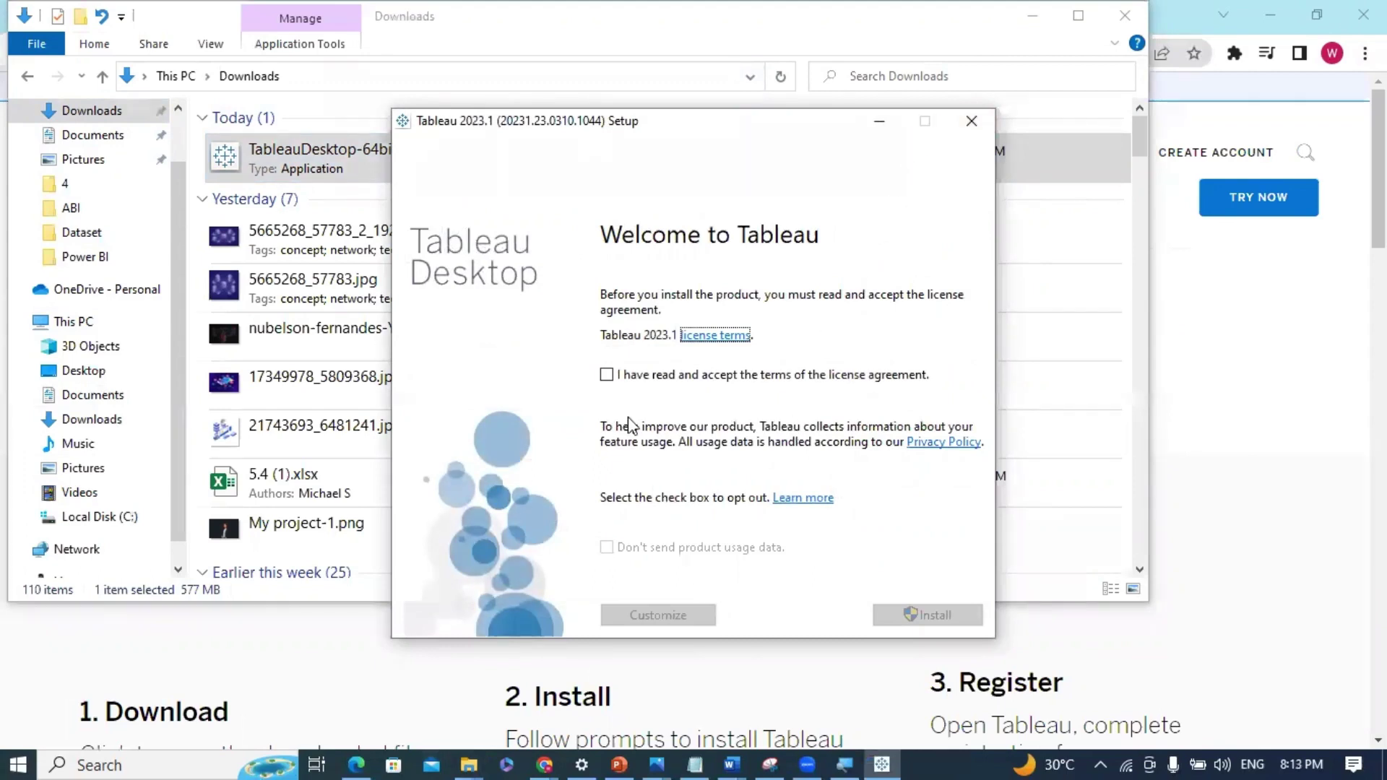
Accept the license agreement and install Tableau 2023.1, minimizing File Explorer meanwhile.
click(607, 375)
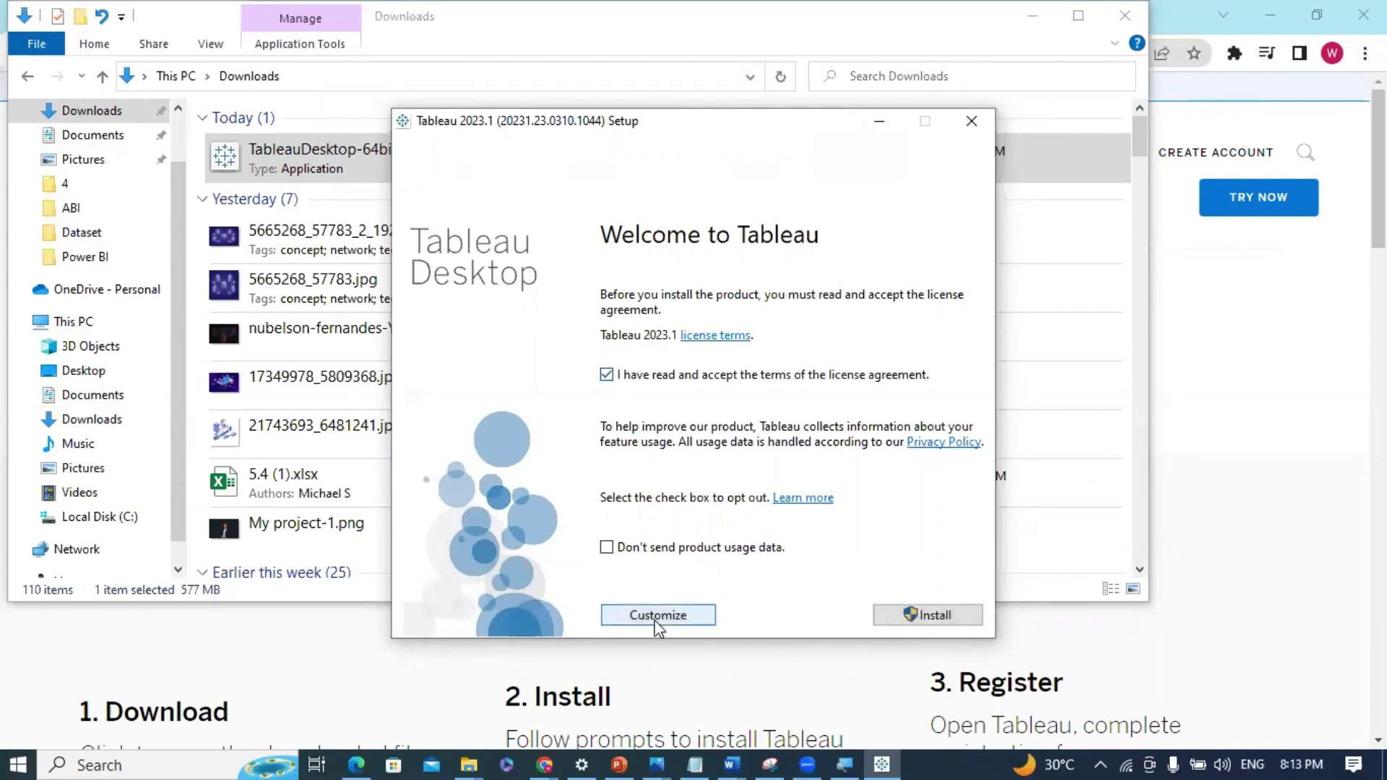
click(927, 614)
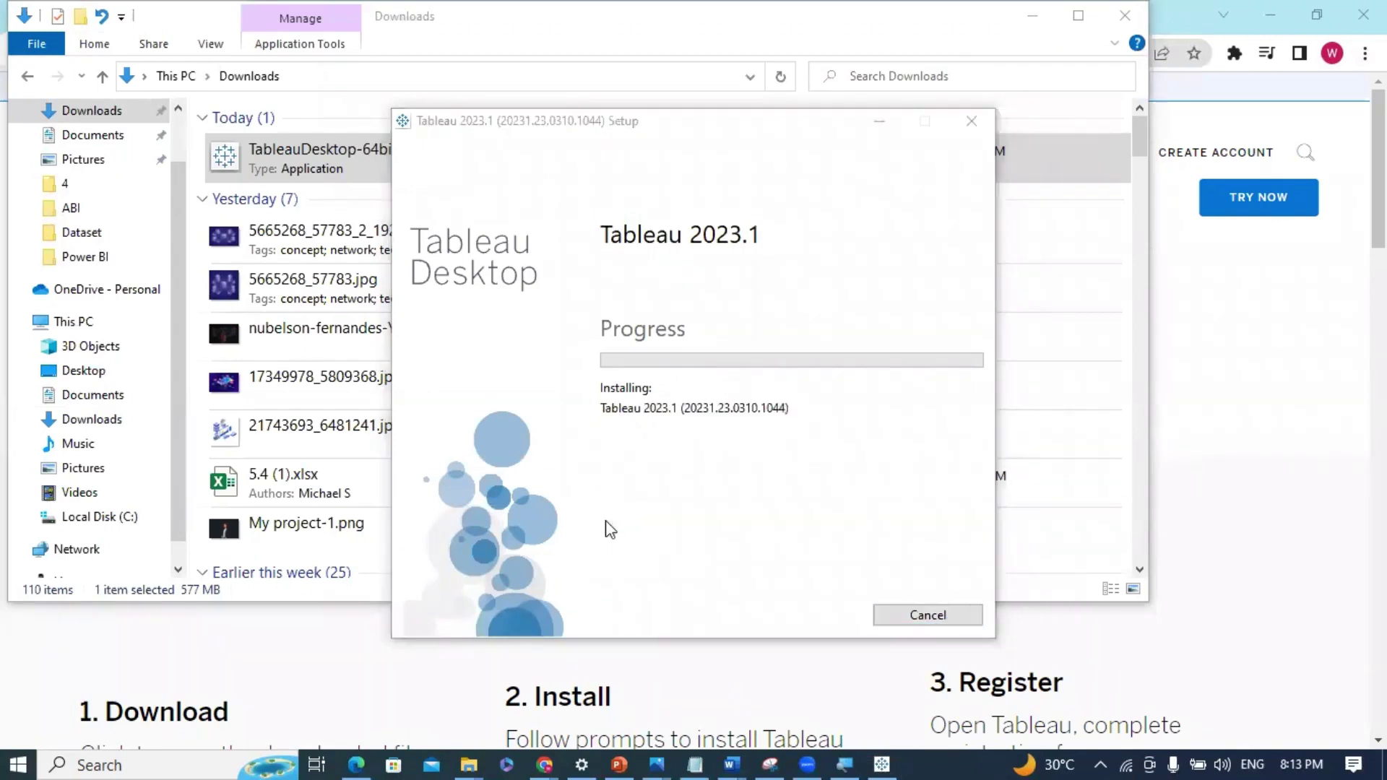
click(1038, 20)
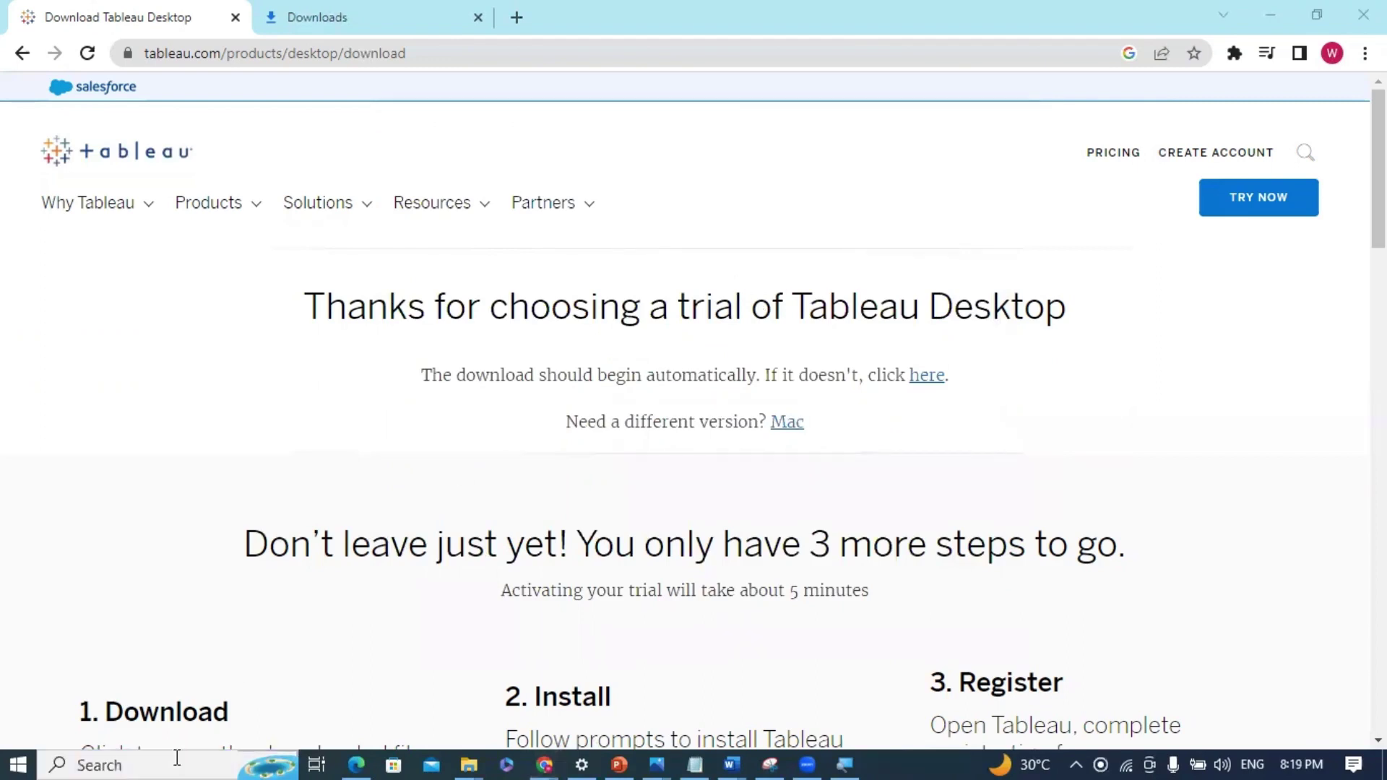
Launch Tableau 2023.1 from Windows search and dismiss the search panel.
click(129, 764)
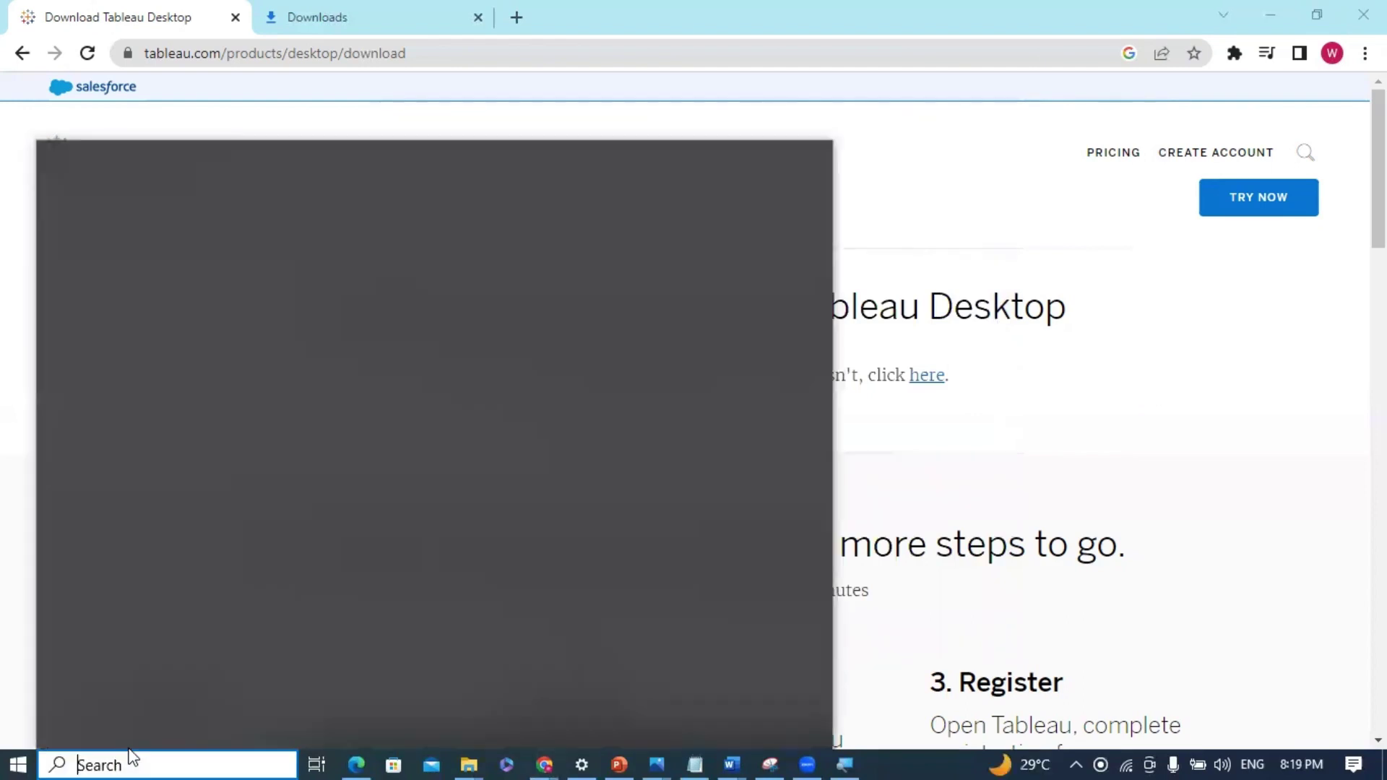
text(Ta)
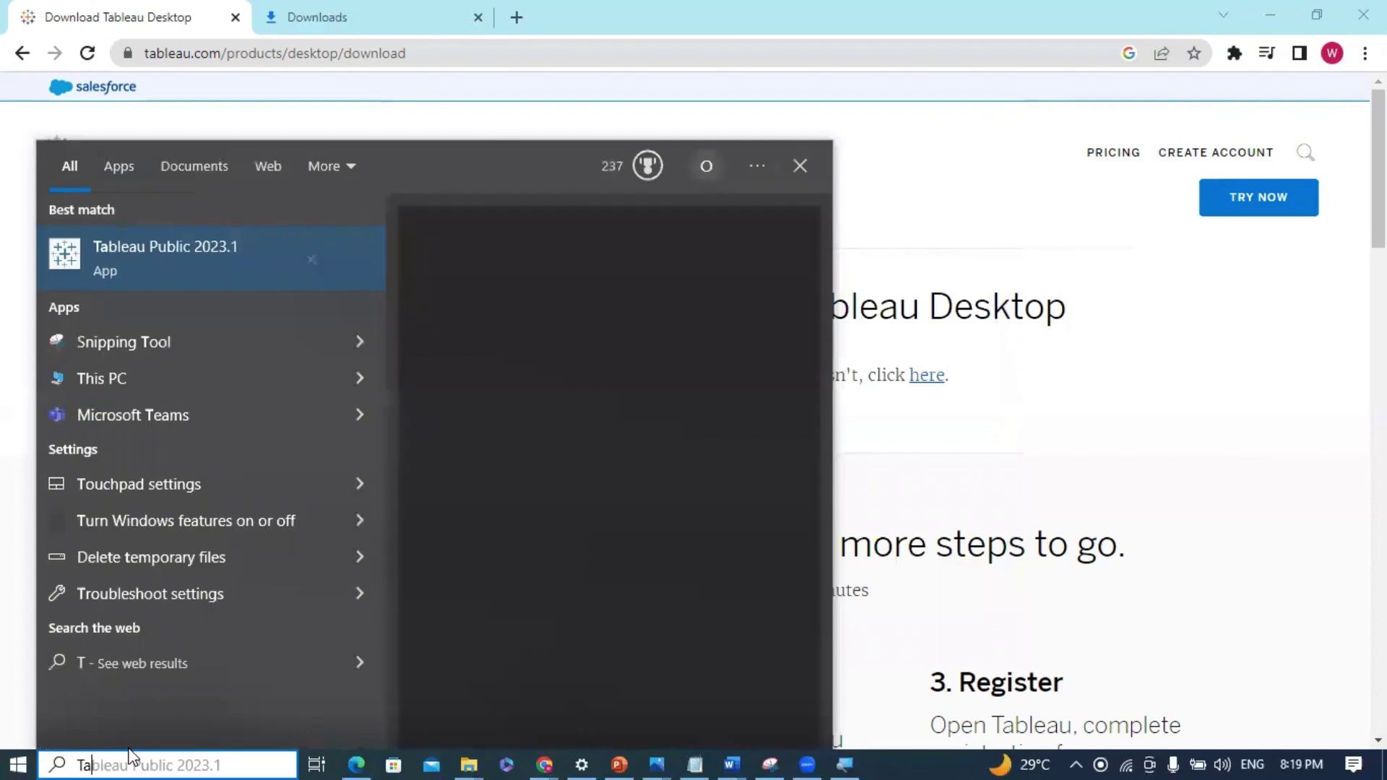
text(blea)
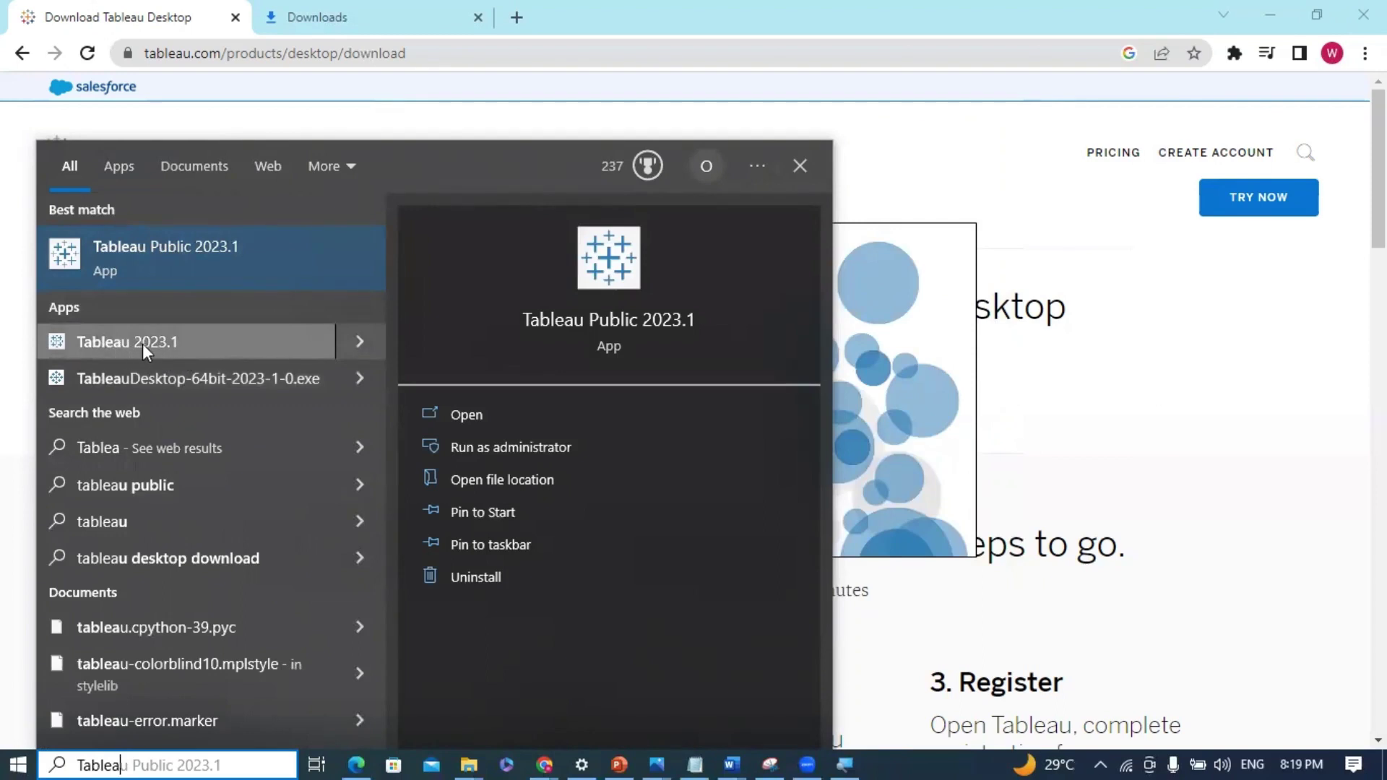
click(175, 342)
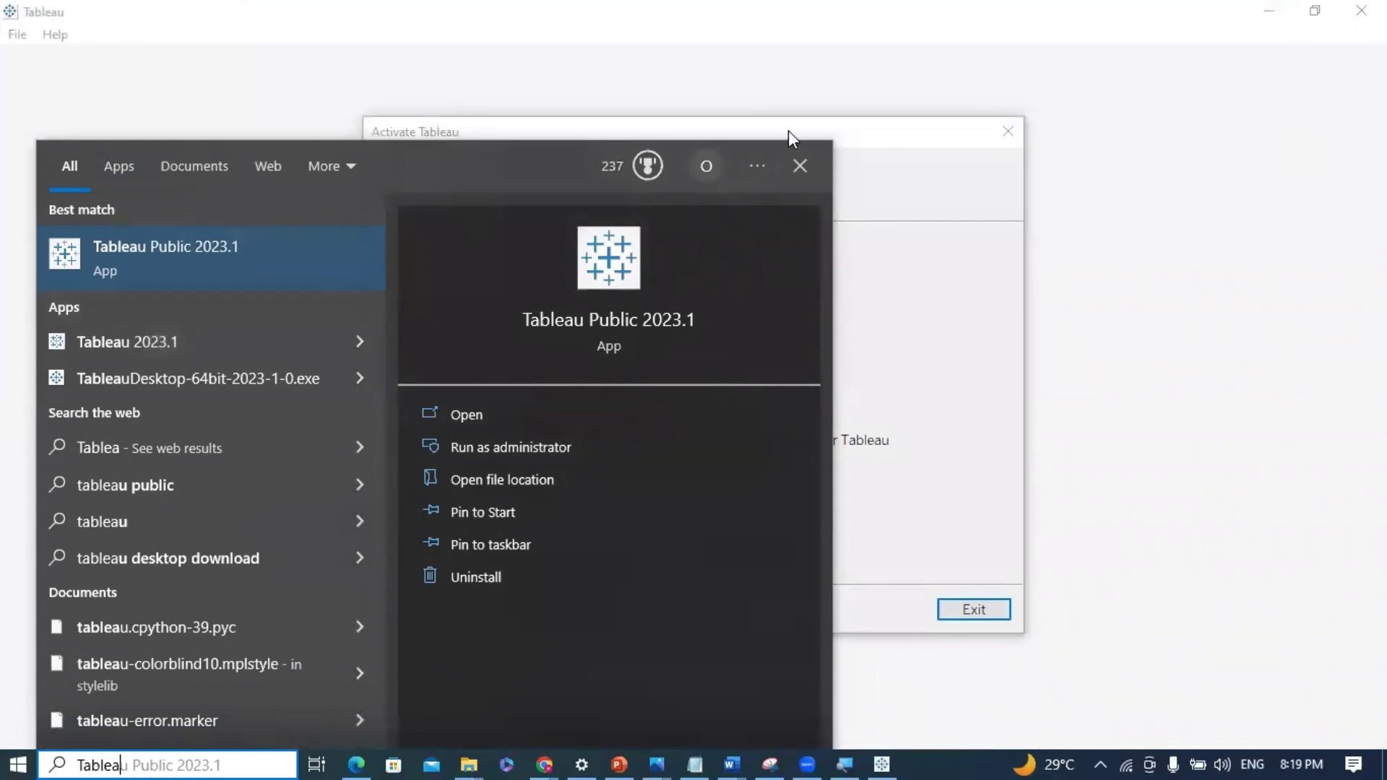
click(863, 145)
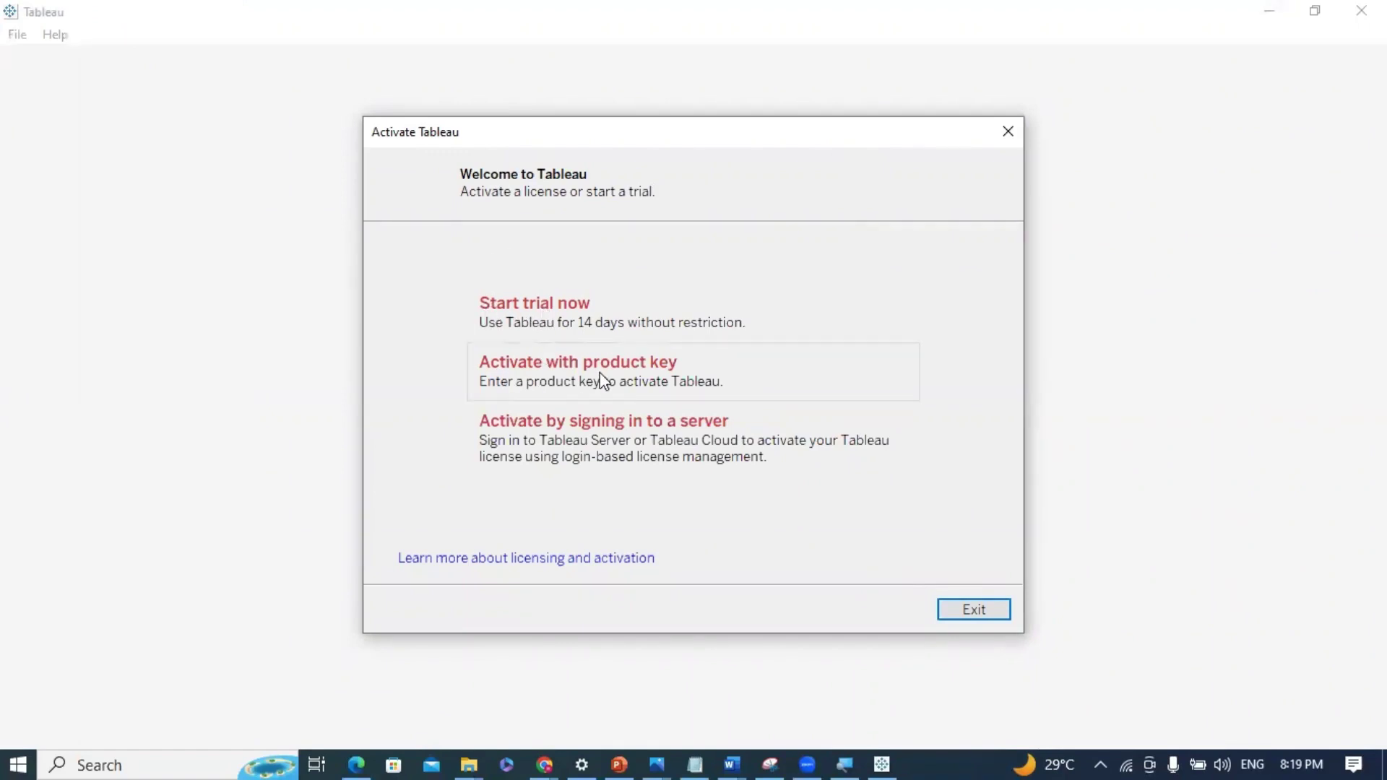
Start the free 14-day trial and move to the registration email field.
click(528, 304)
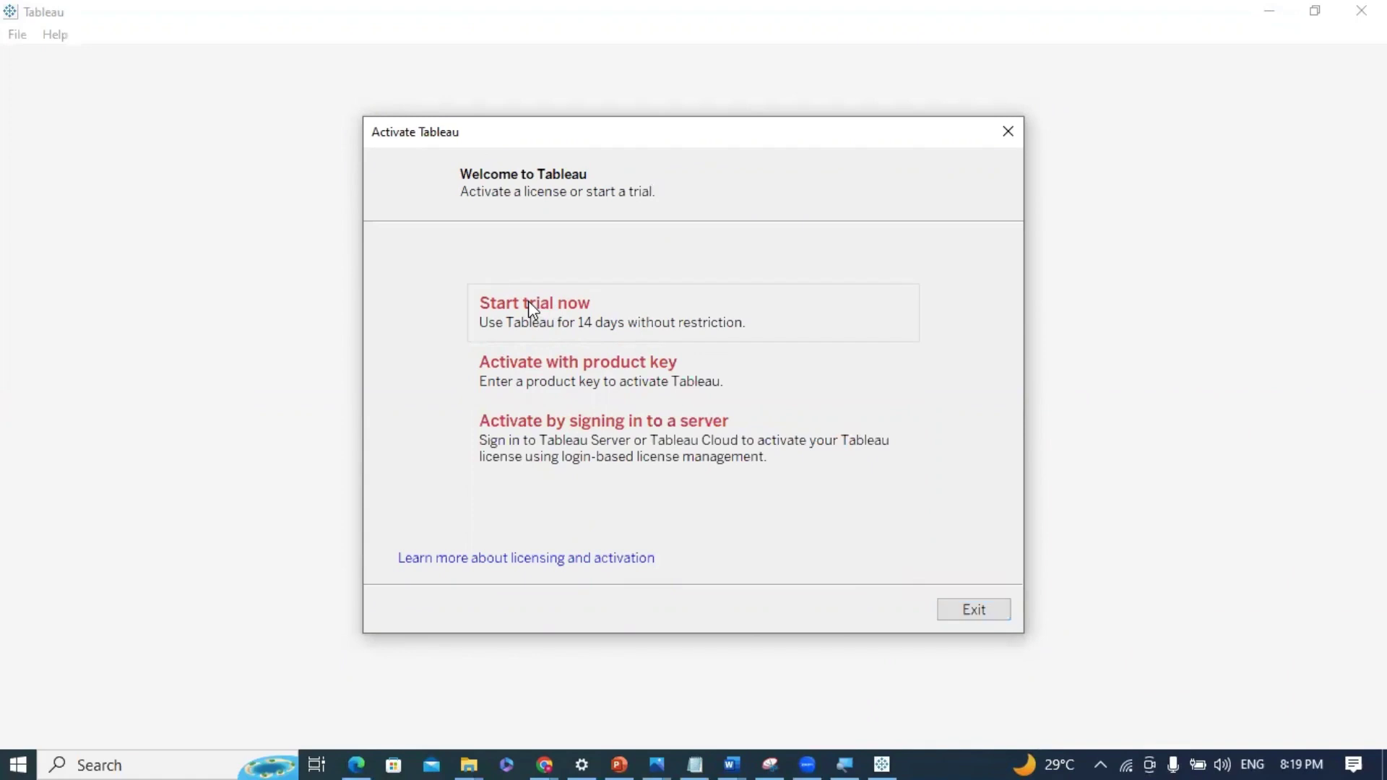
click(555, 309)
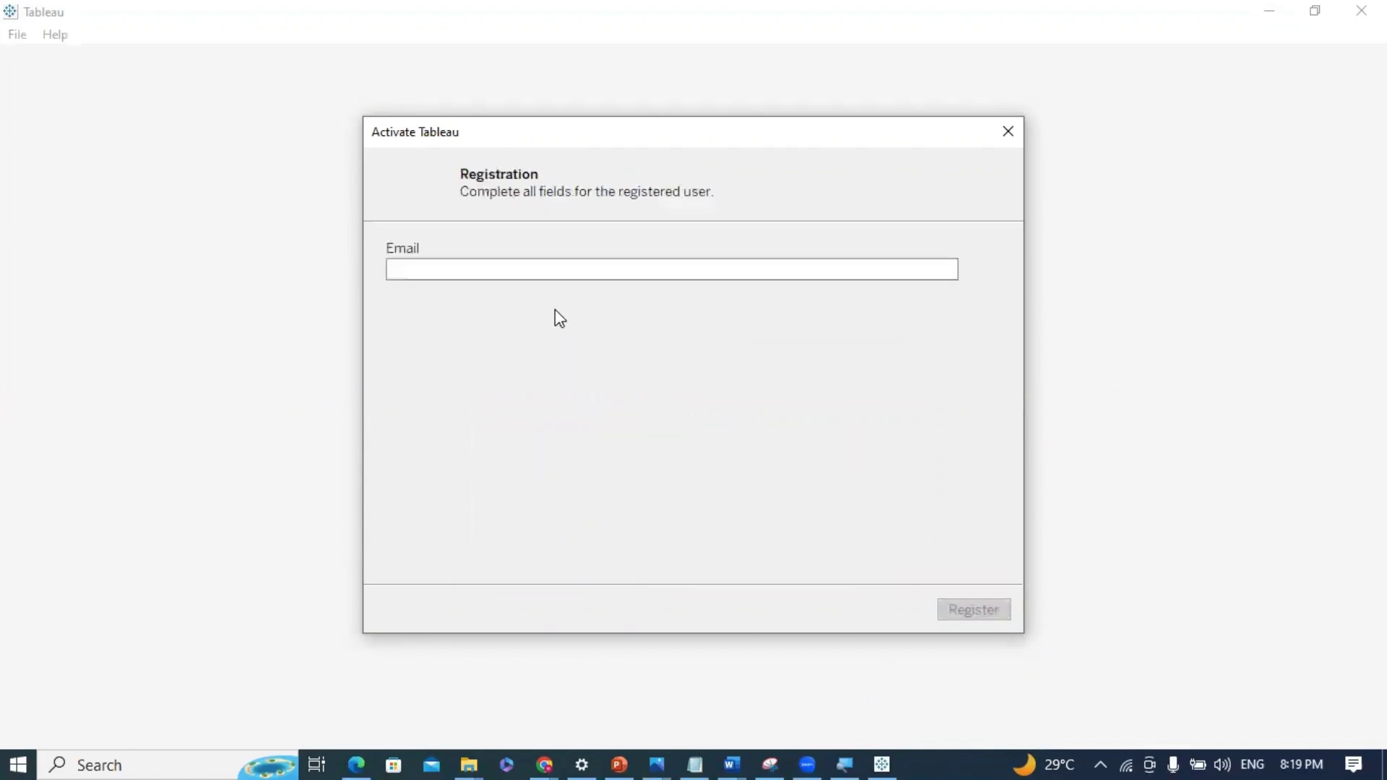
click(520, 266)
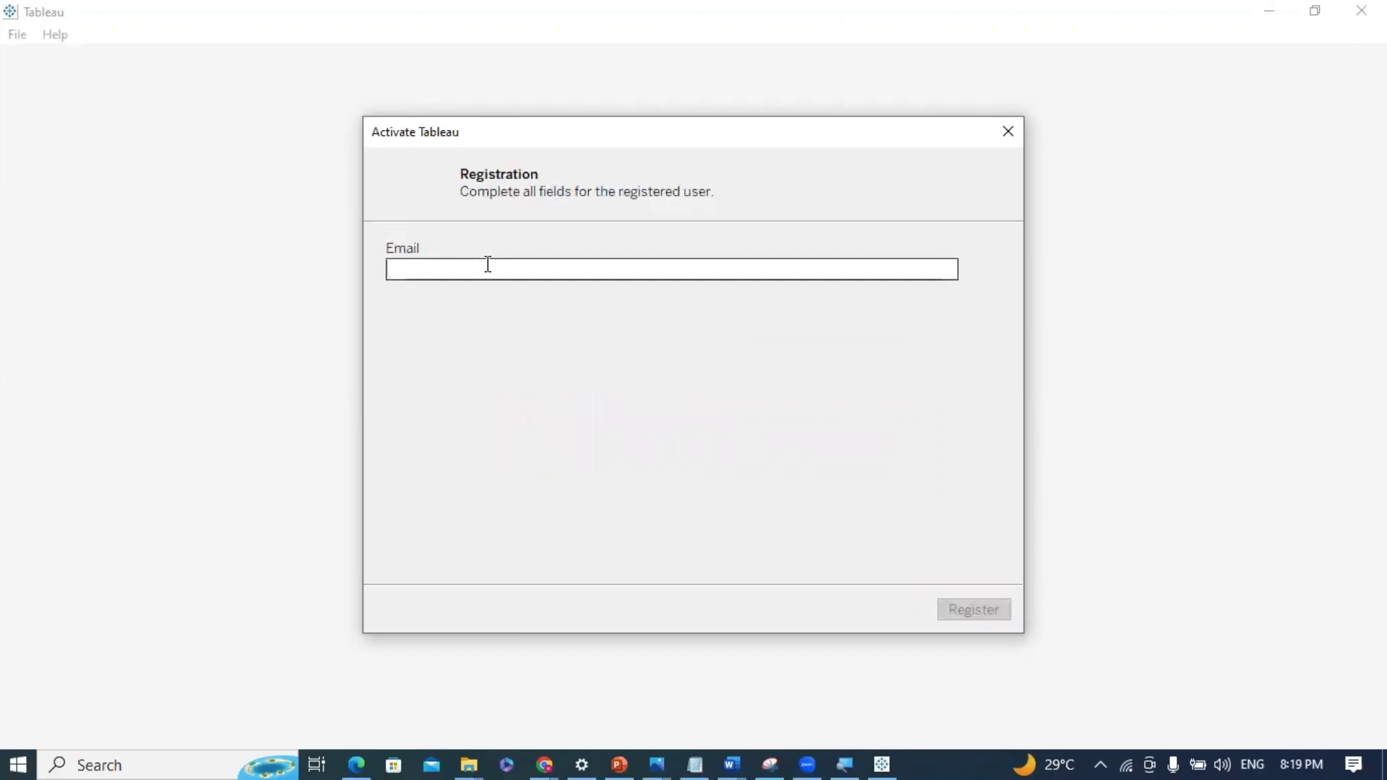
text(wi)
Enter the registration email, register and continue to complete registration.
key(BackSpace)
key(BackSpace)
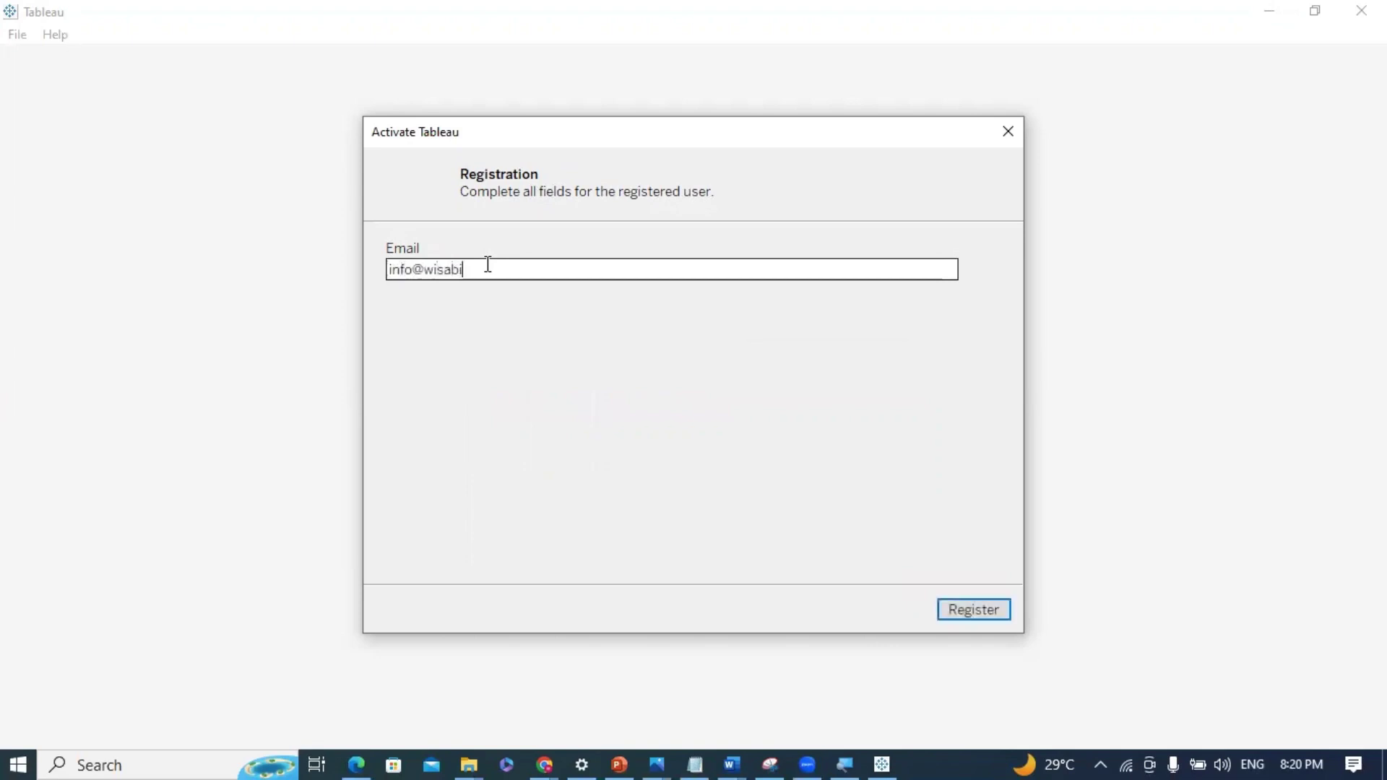
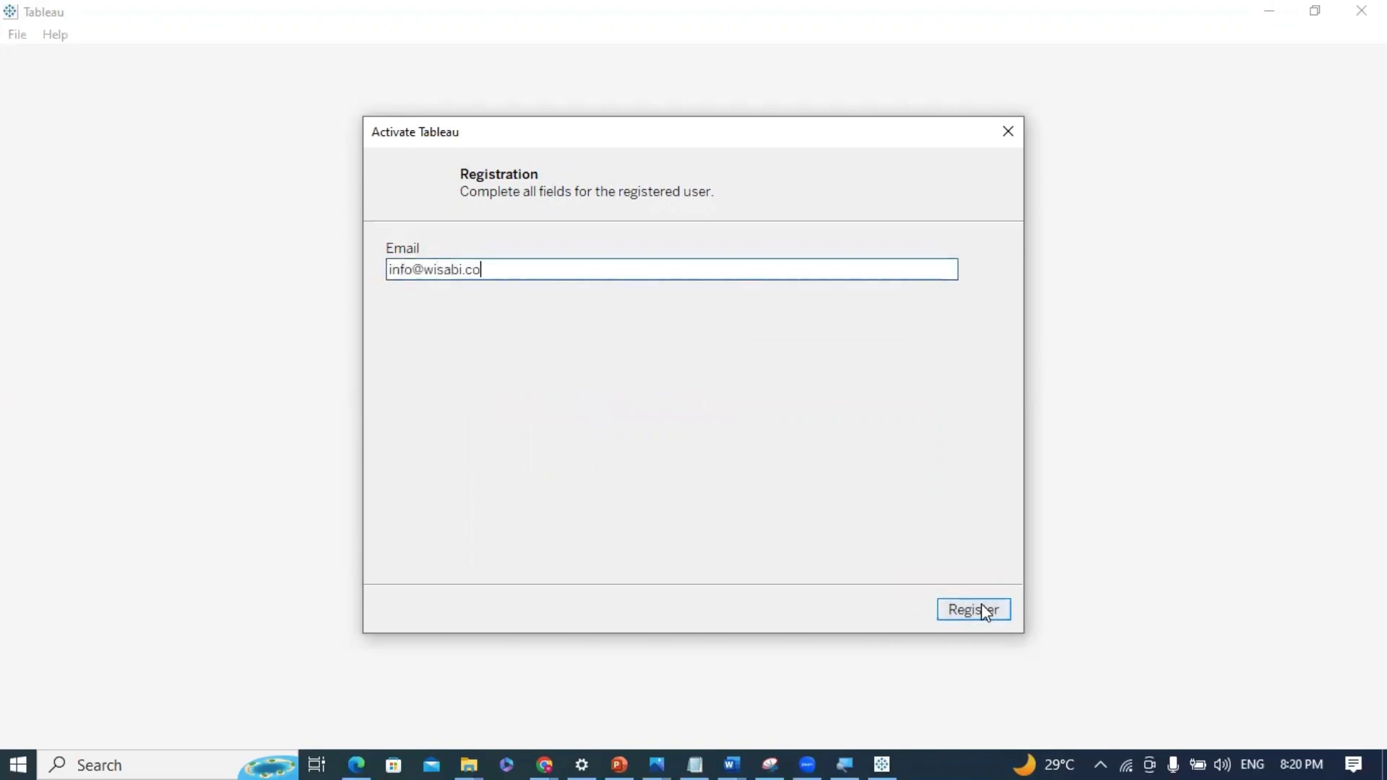
click(980, 608)
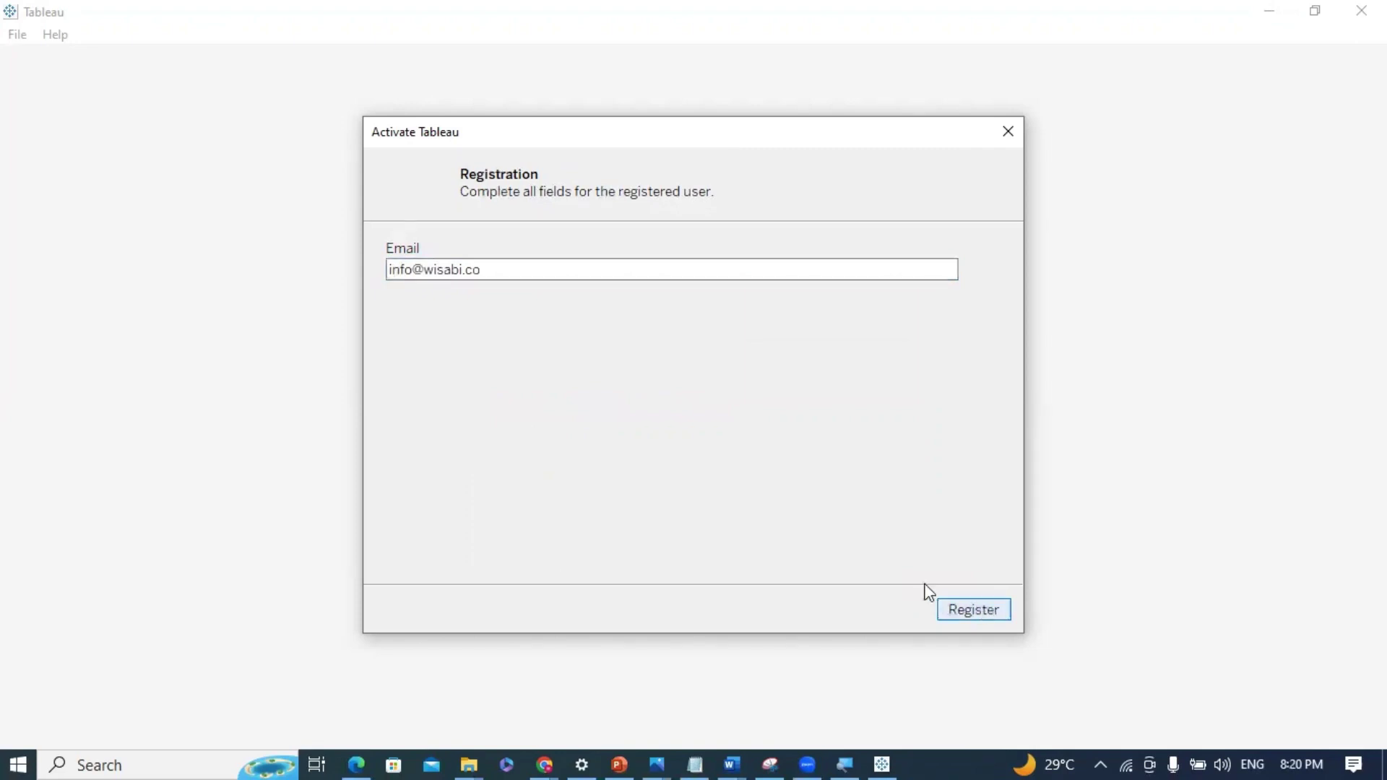
click(973, 608)
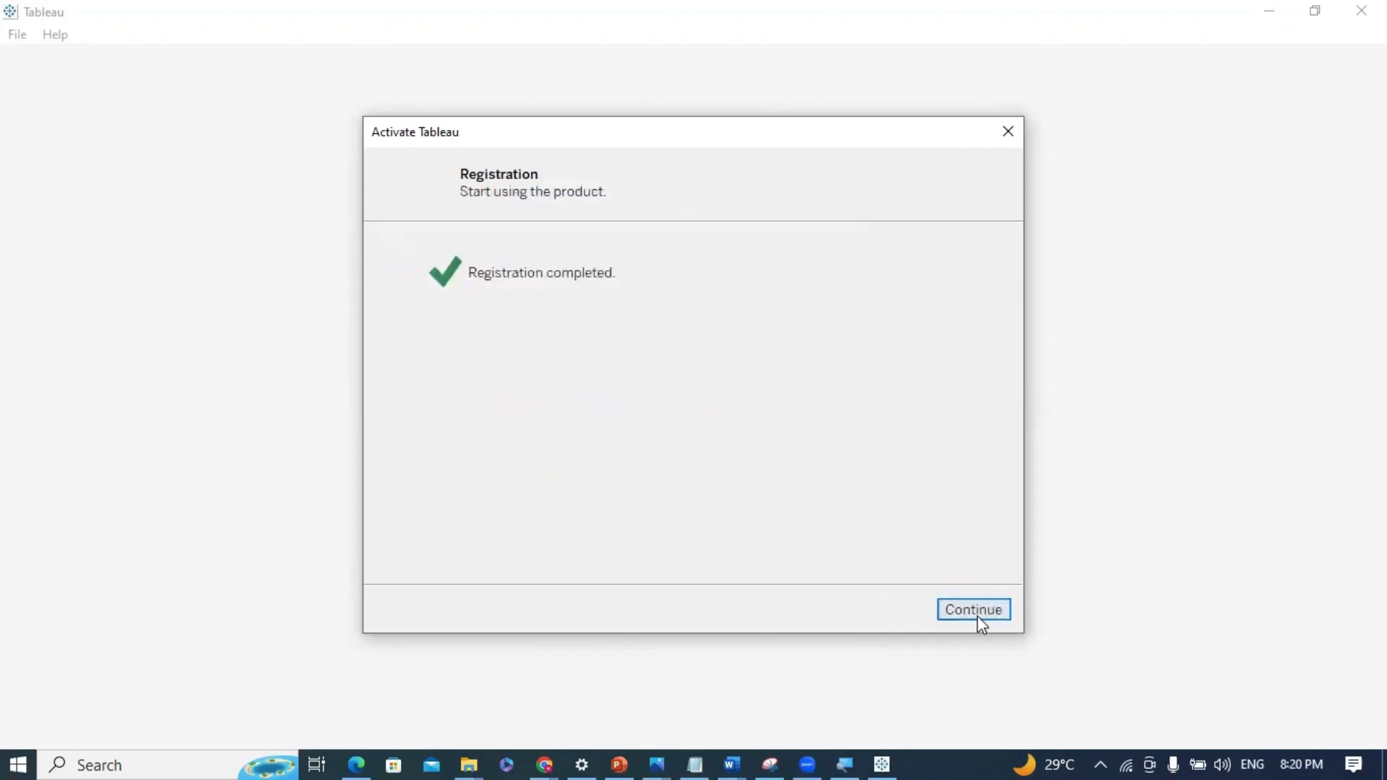